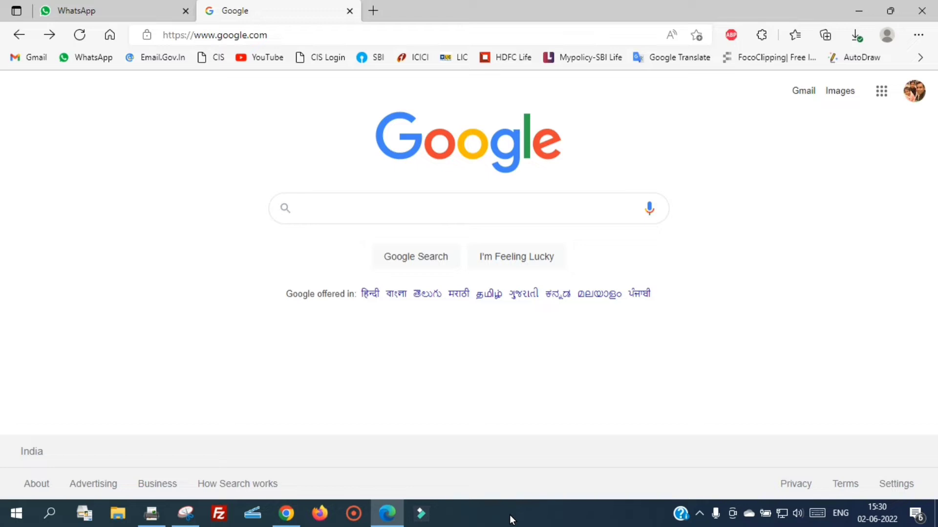
- Search Google for 'policybazaar' and open the official PolicyBazaar website result
text(poli)
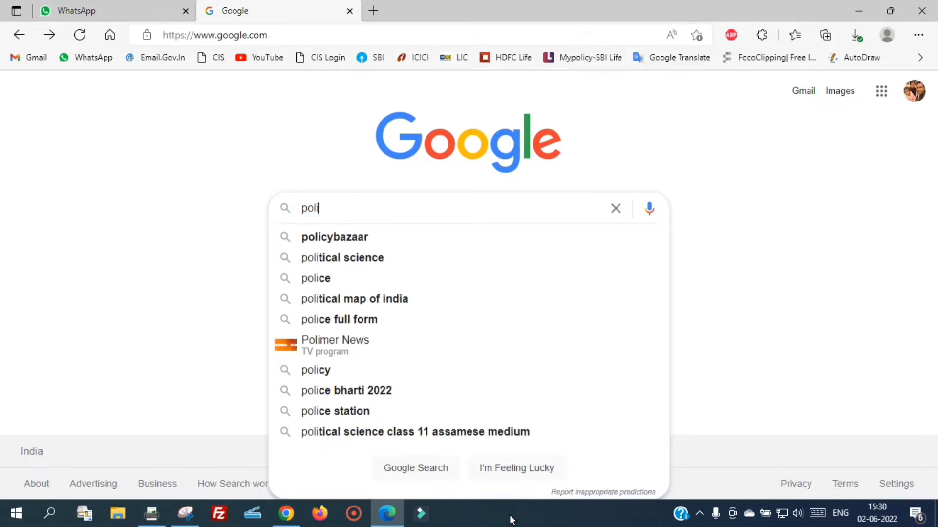
key(Down)
key(Return)
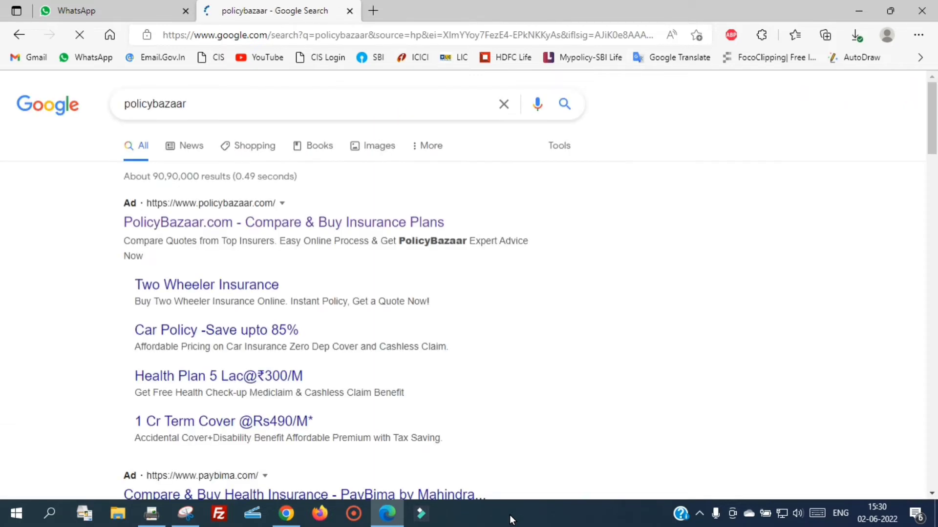
scroll(181, 382, down, 3)
scroll(423, 404, down, 2)
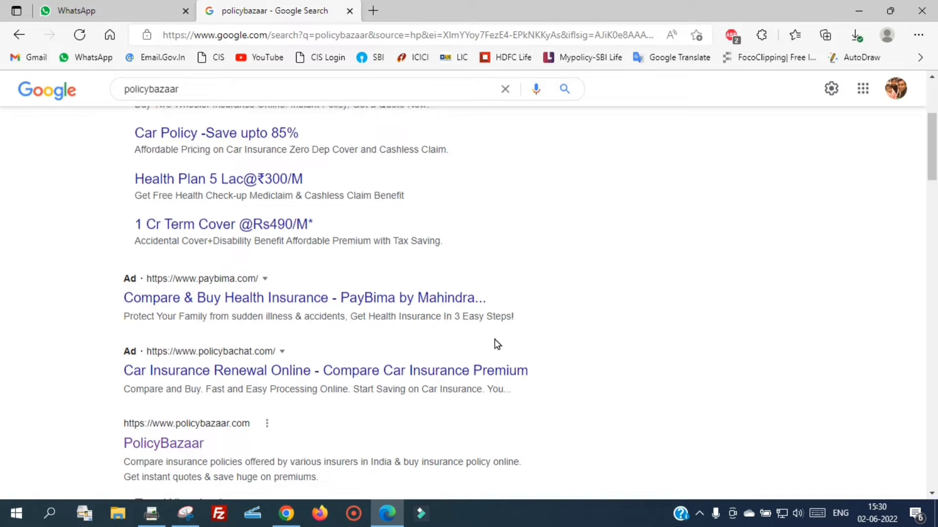
scroll(496, 341, down, 2)
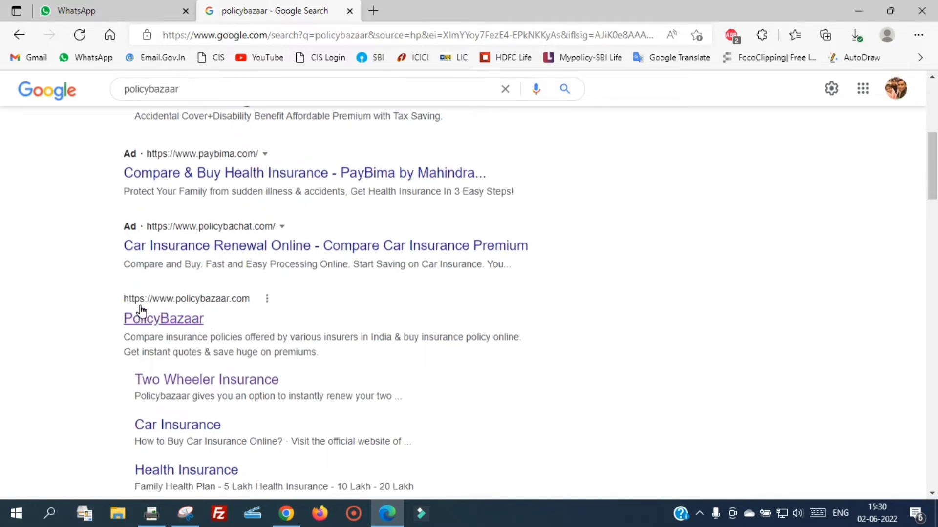
click(128, 315)
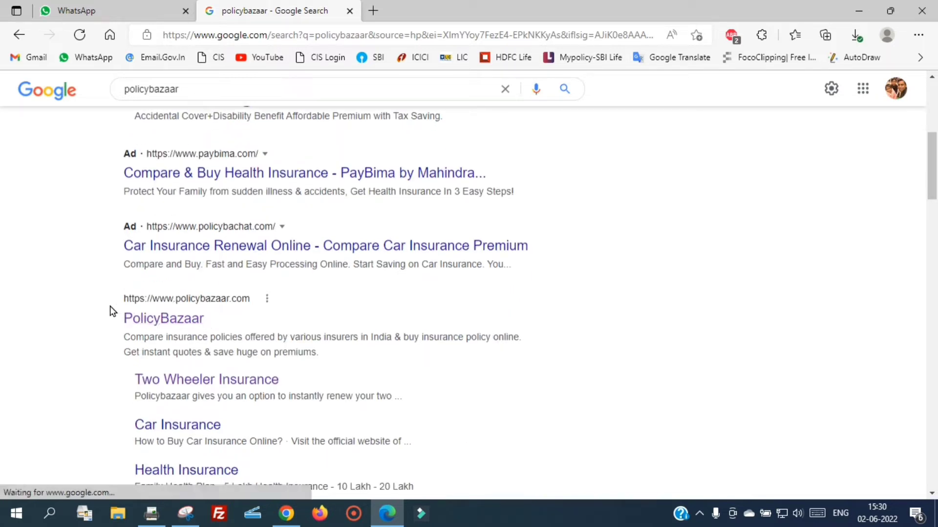
- Open the PolicyBazaar homepage and switch the sign-in panel to Sign up
click(162, 318)
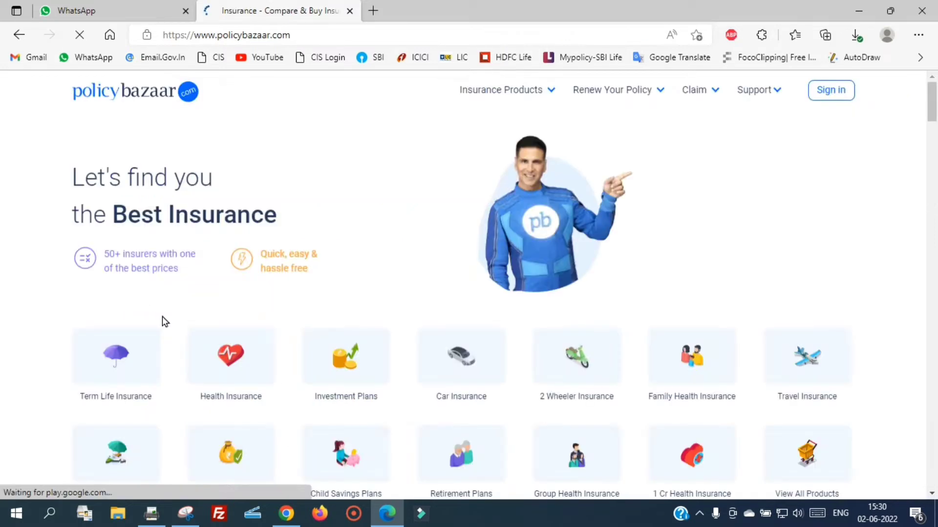
click(841, 92)
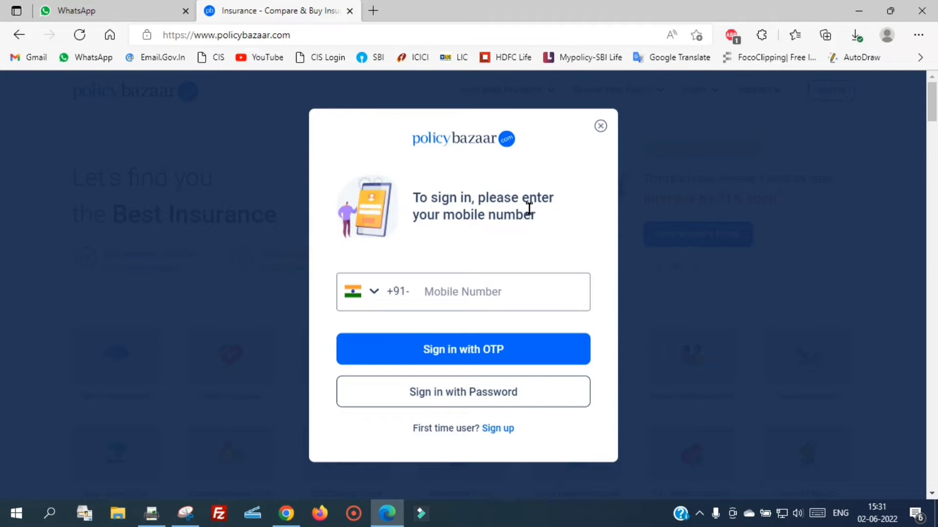
click(499, 429)
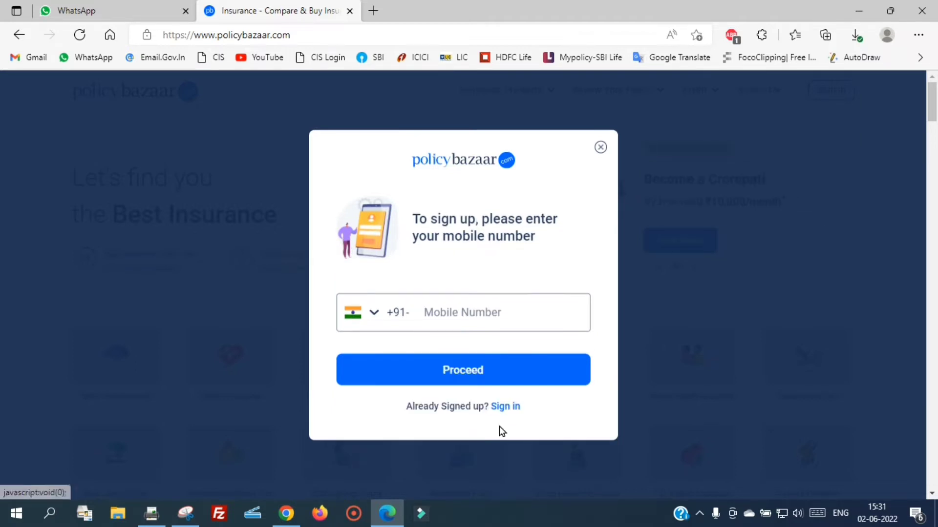
- Autofill the saved mobile number and request a one-time code
click(471, 310)
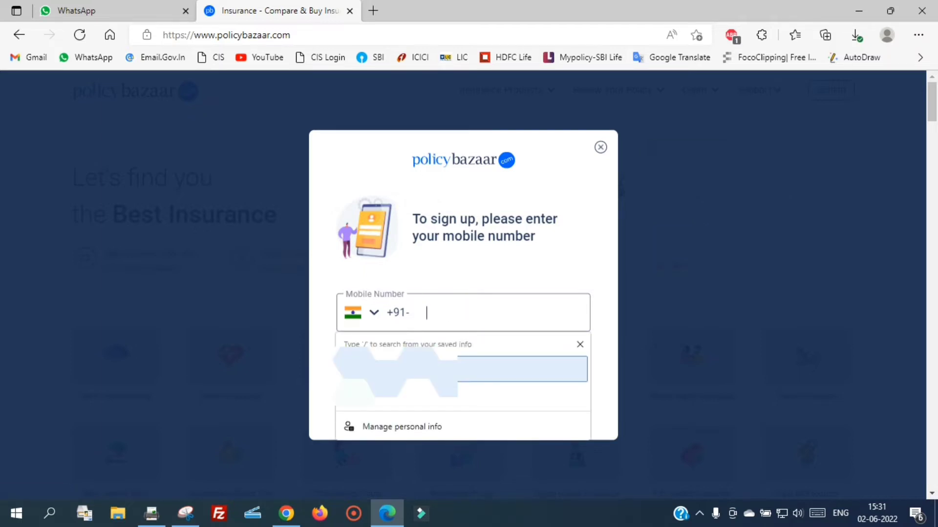
key(Escape)
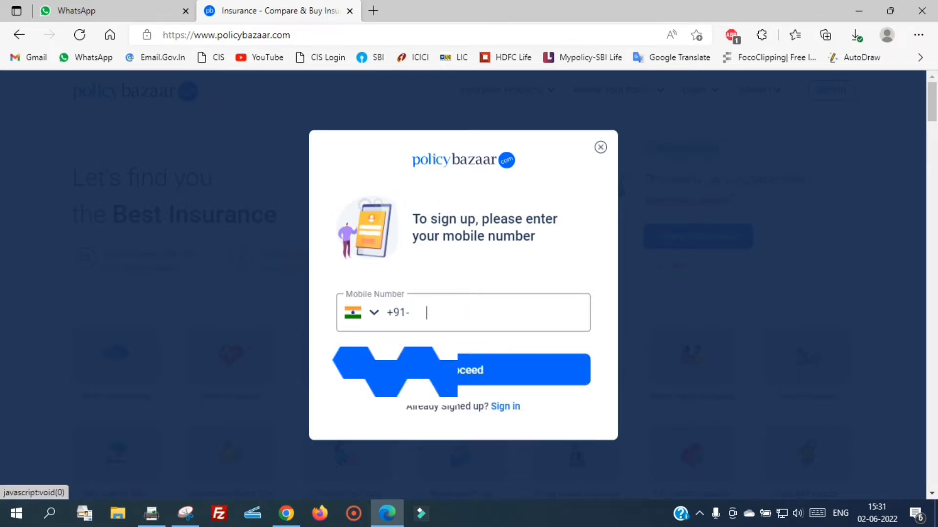
key(Down)
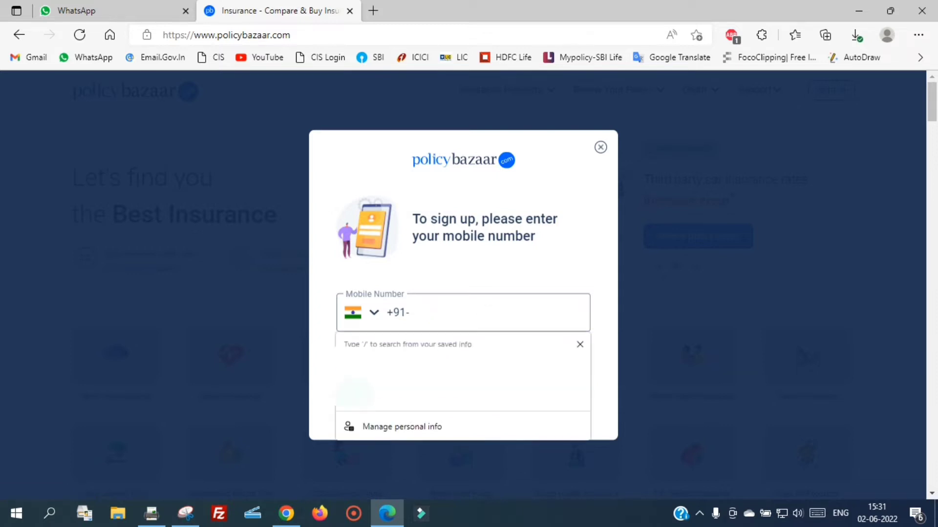
key(Down)
key(Return)
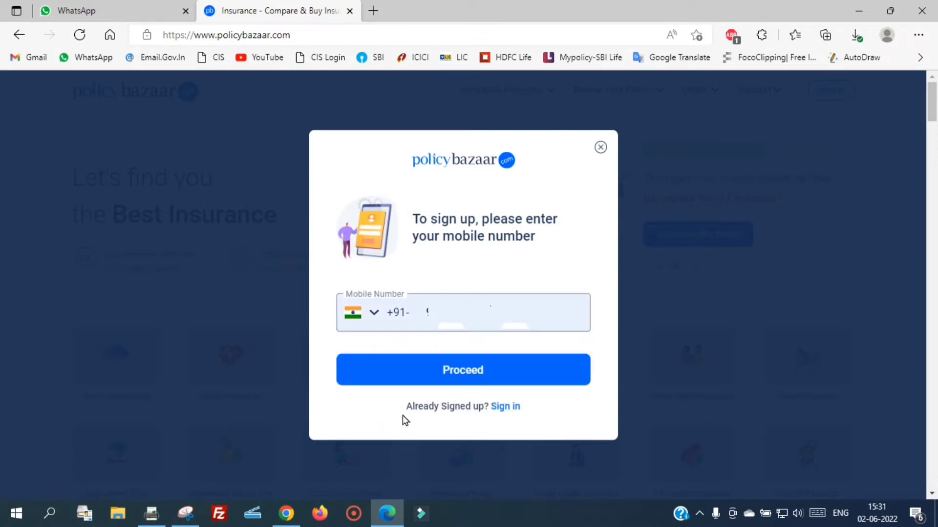
click(519, 371)
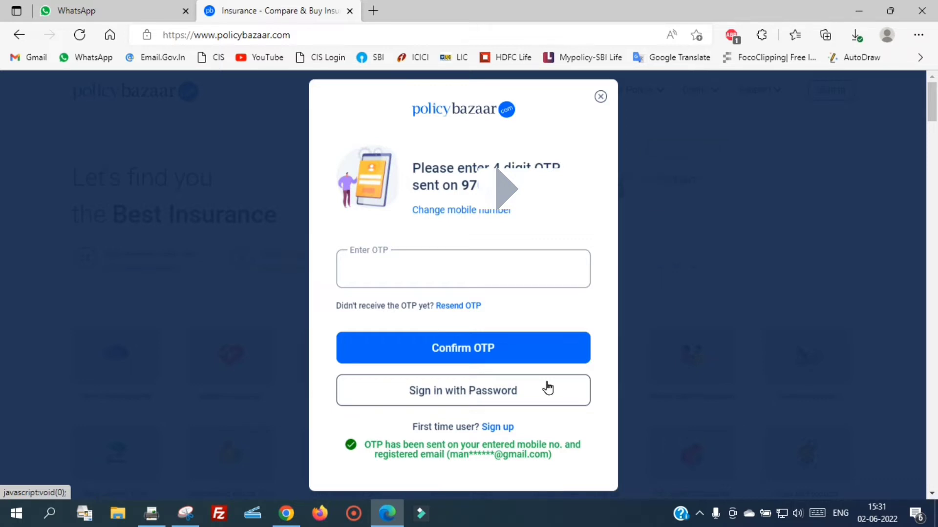
- Enter the received one-time code and confirm it to sign in
click(436, 268)
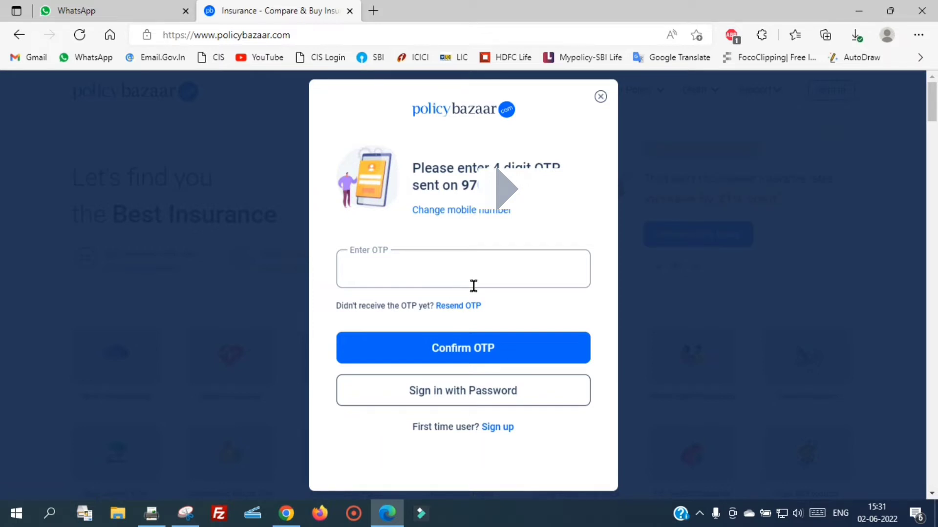
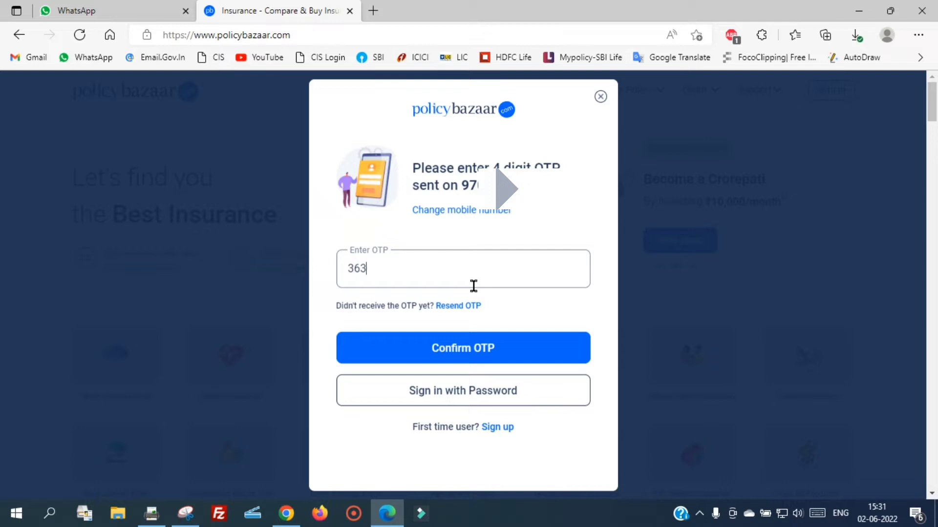
click(499, 346)
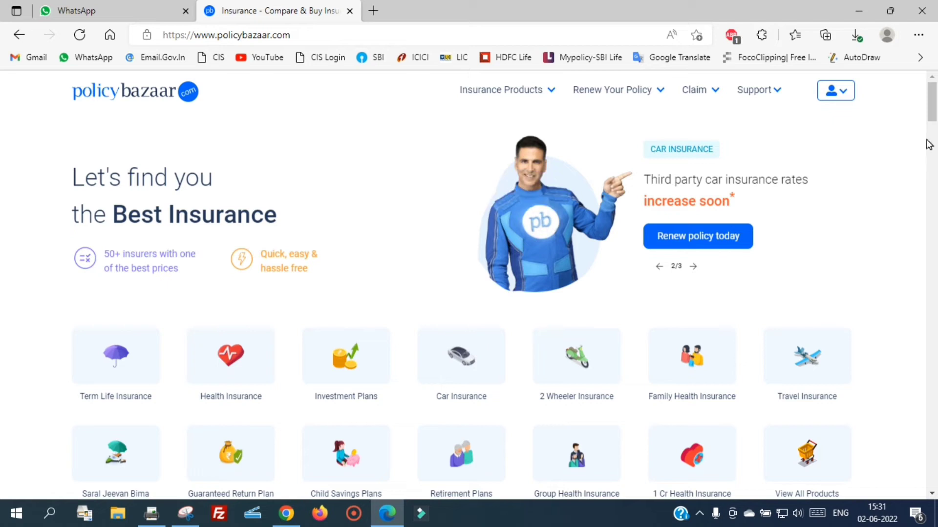
- Check the account menu, then go to 2 Wheeler Insurance
click(839, 90)
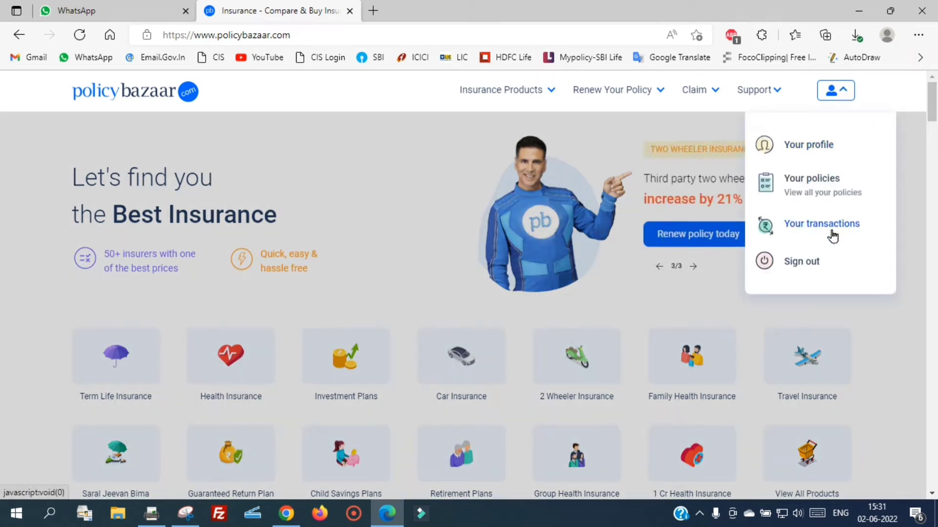
click(911, 140)
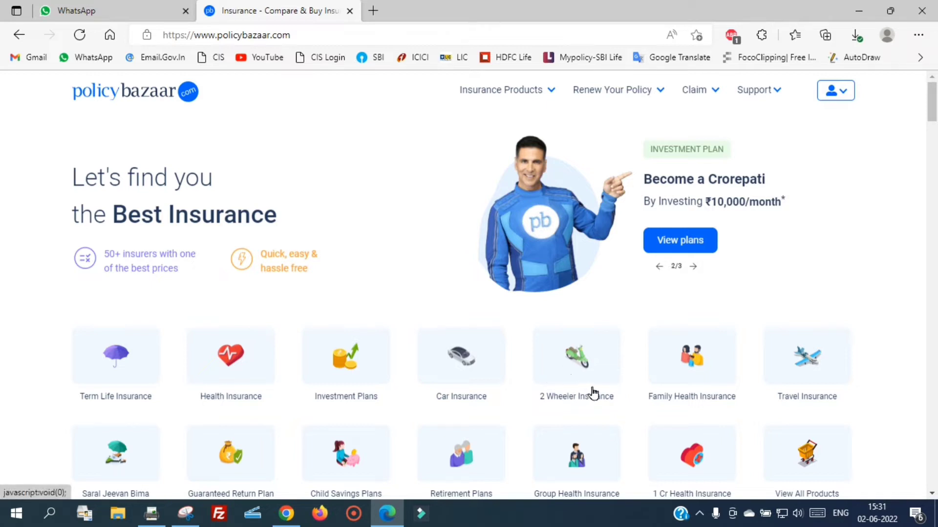
scroll(581, 376, down, 1)
click(584, 317)
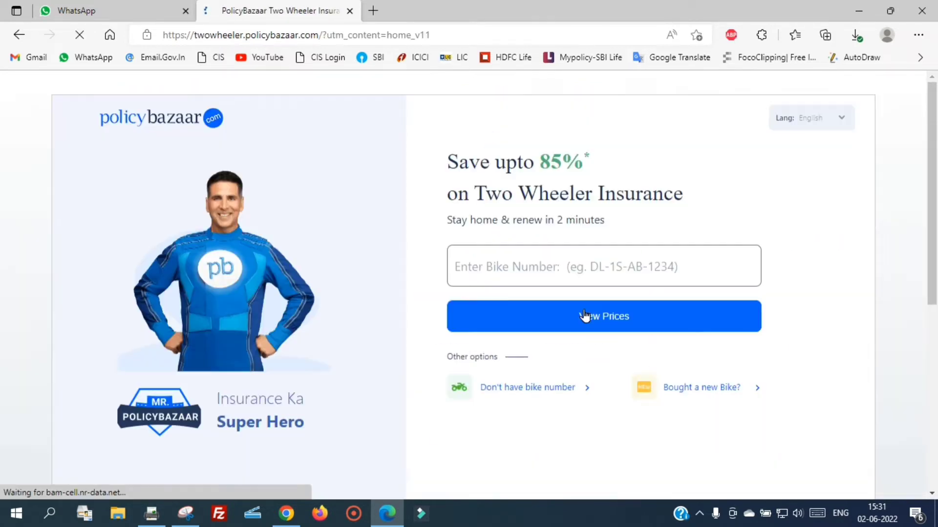
- Enter the bike's registration number and fetch the insurance price quotes
click(565, 266)
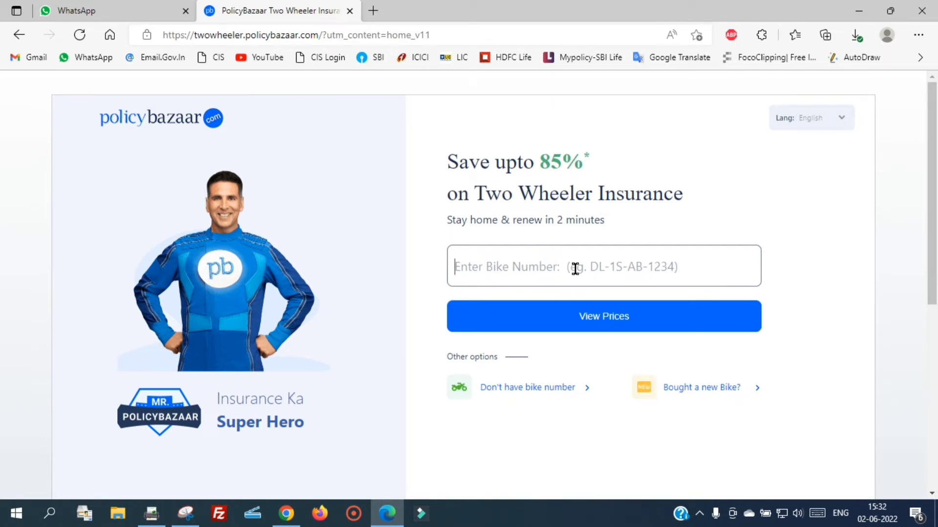
text(AS)
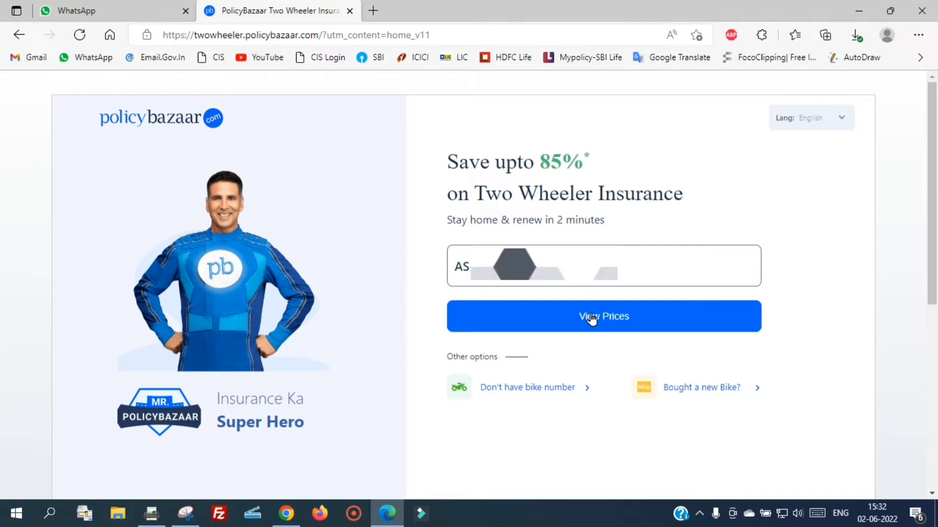
click(649, 323)
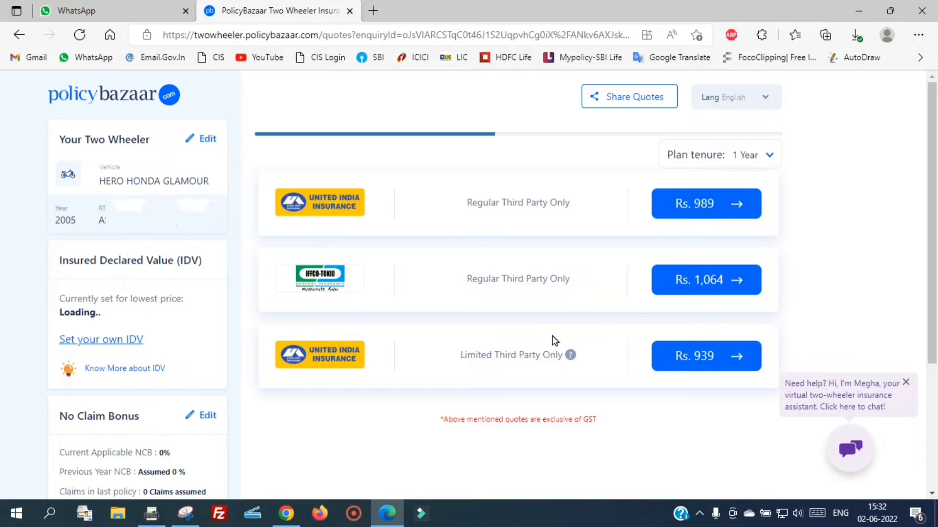
- Toggle Personal Accident Cover off and on, then choose United India Third Party at Rs. 939
scroll(395, 322, down, 4)
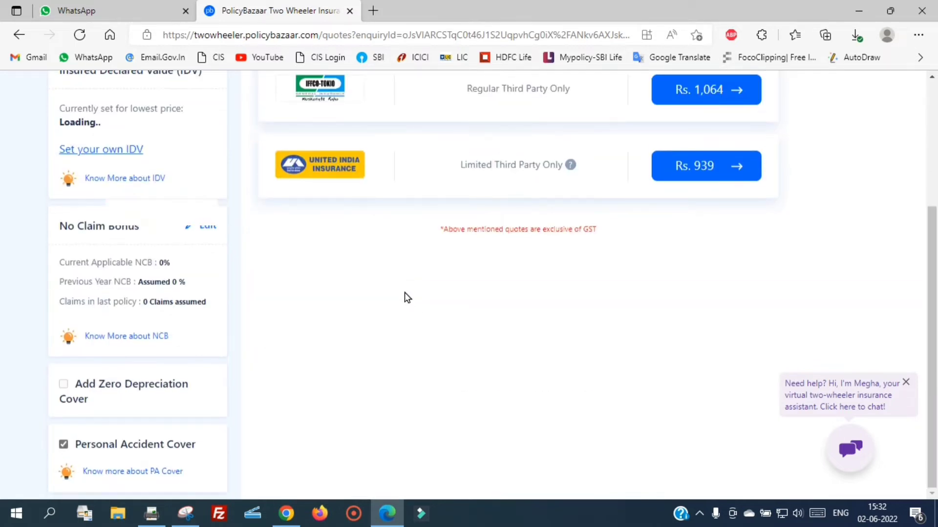
scroll(404, 300, up, 4)
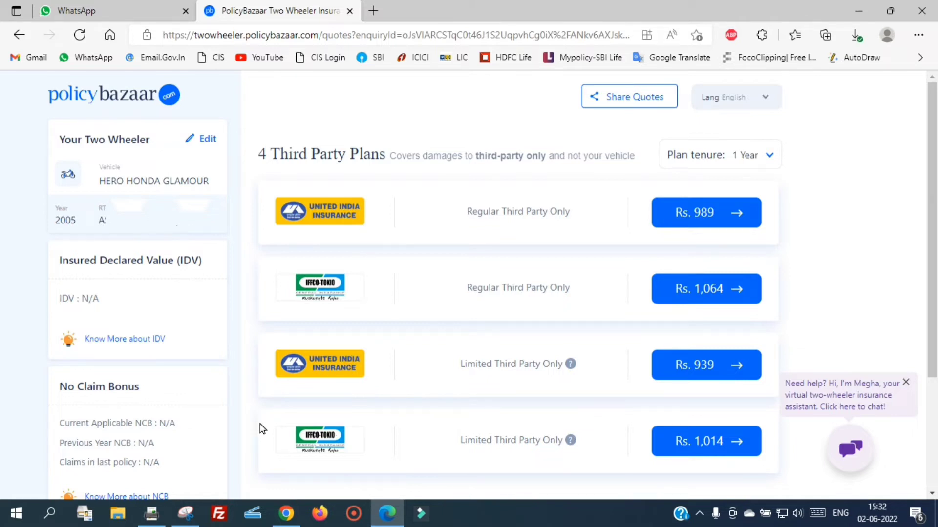
scroll(262, 429, down, 3)
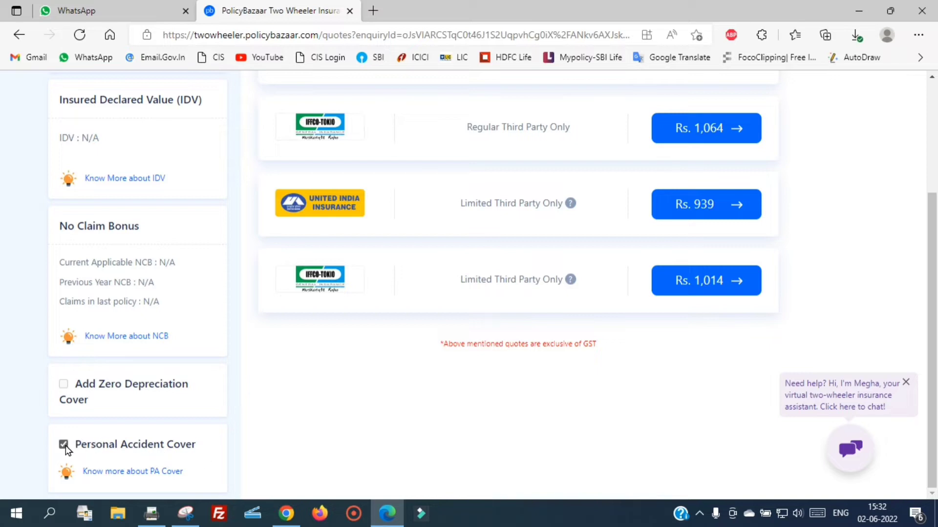
click(66, 445)
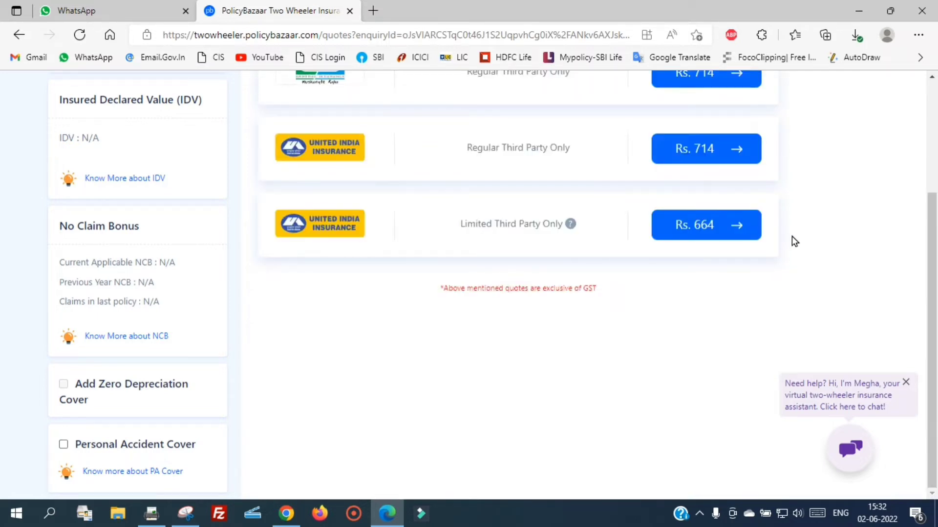
scroll(789, 234, up, 3)
scroll(700, 281, down, 3)
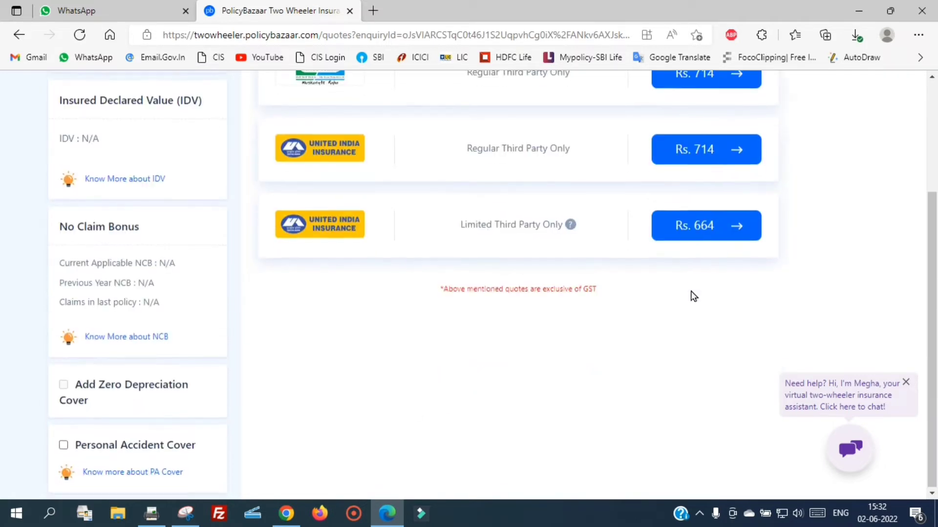
click(63, 446)
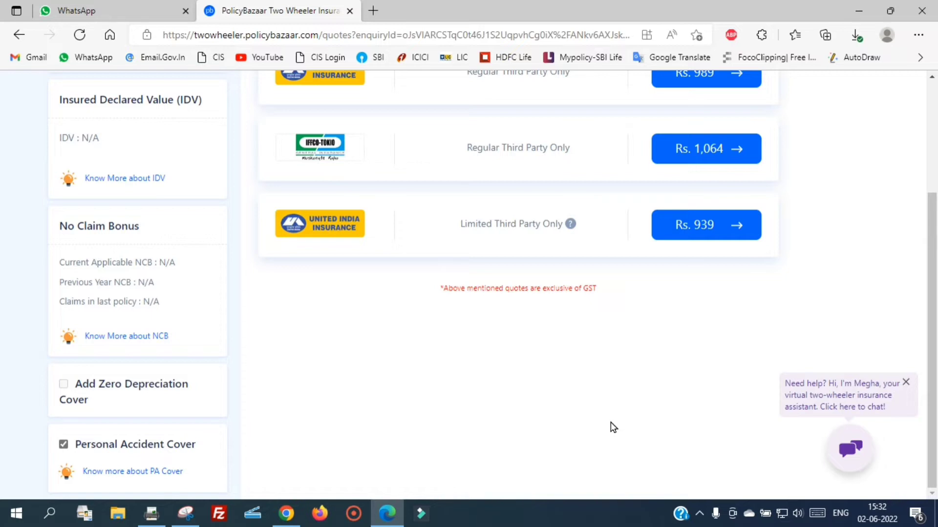
scroll(776, 367, up, 2)
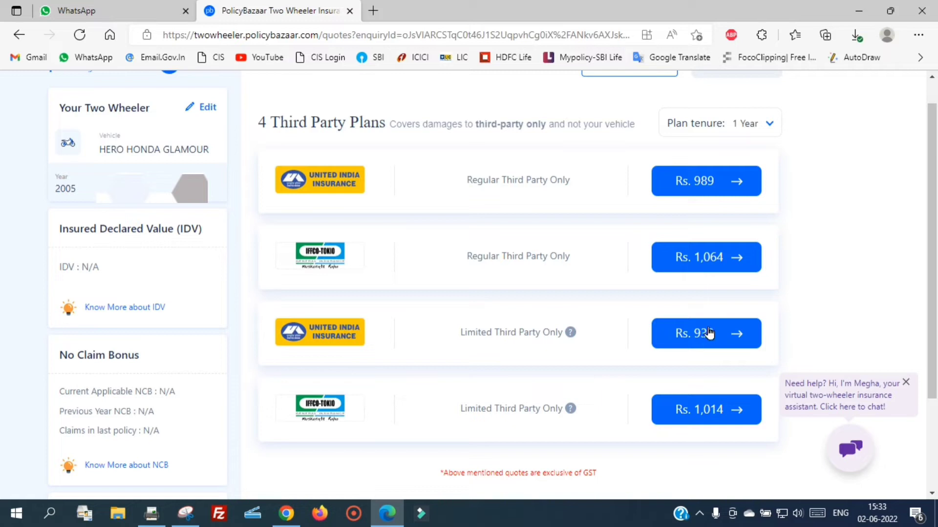
click(709, 332)
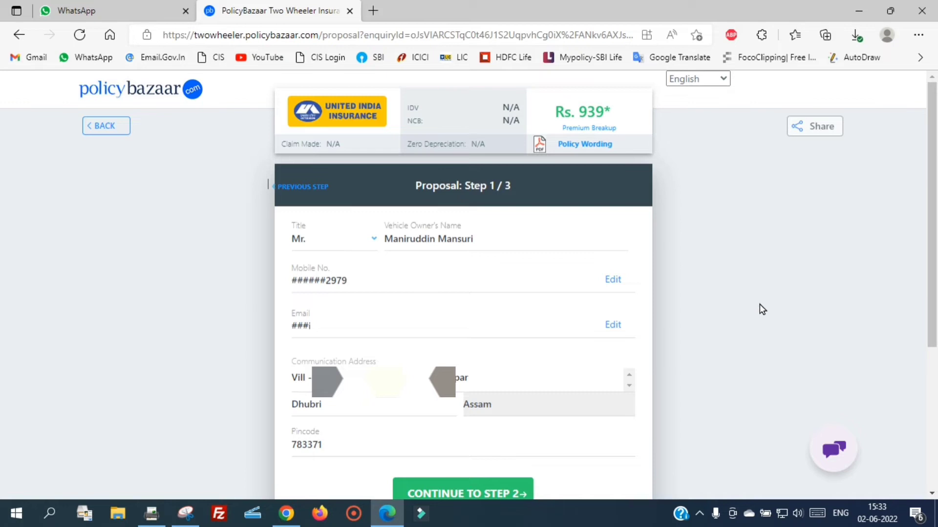
- Review the prefilled owner name, mobile, e-mail, communication address and pincode on Step 1
scroll(759, 305, down, 3)
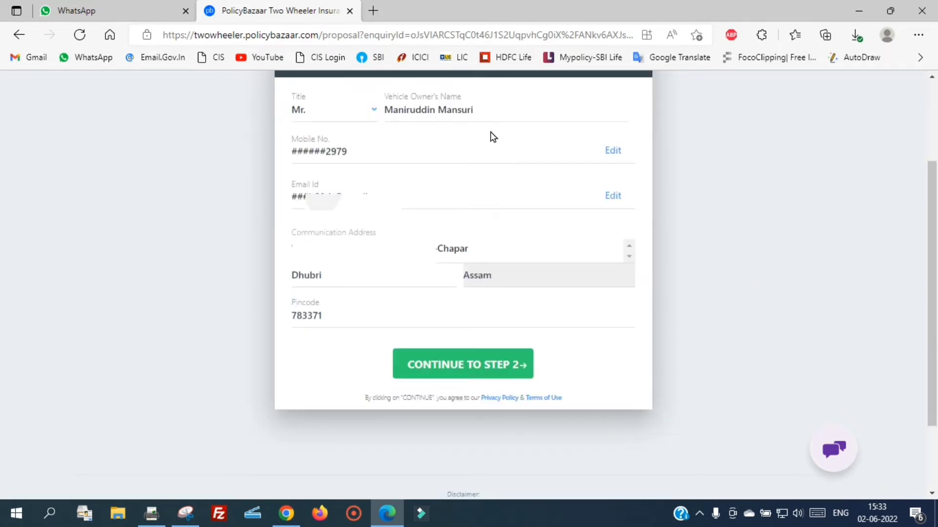
click(486, 110)
drag(479, 110, 373, 115)
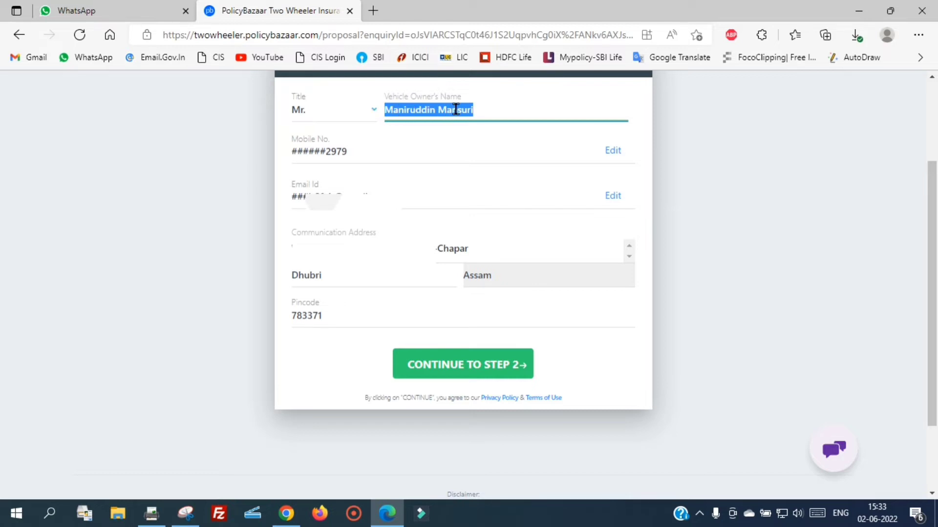
click(392, 147)
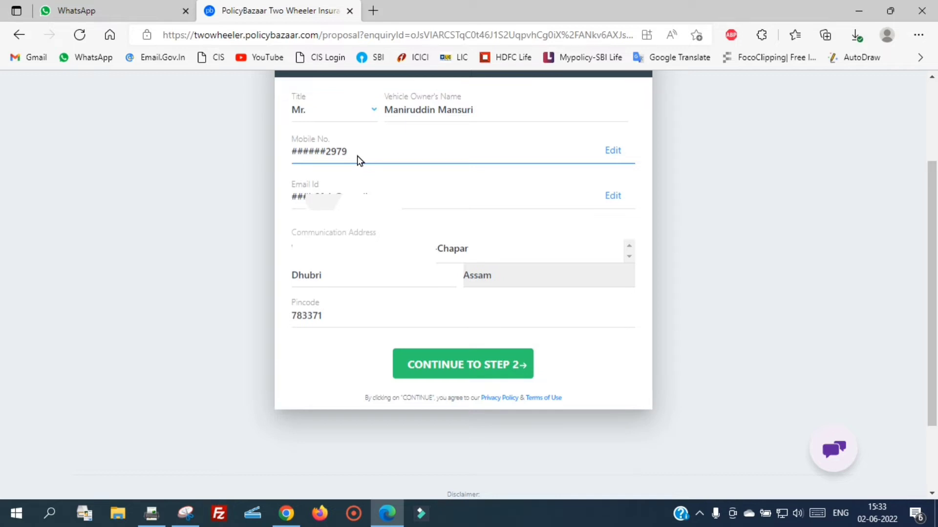
click(403, 202)
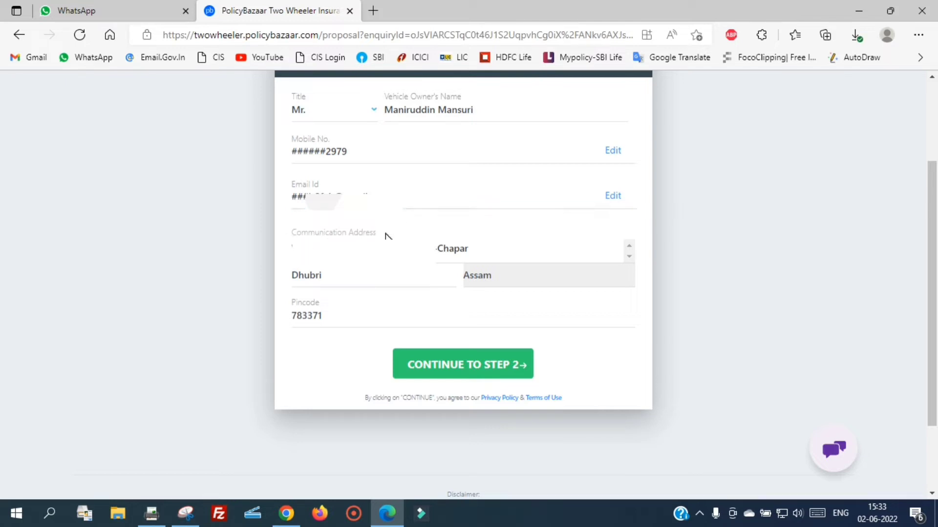
drag(468, 249, 288, 258)
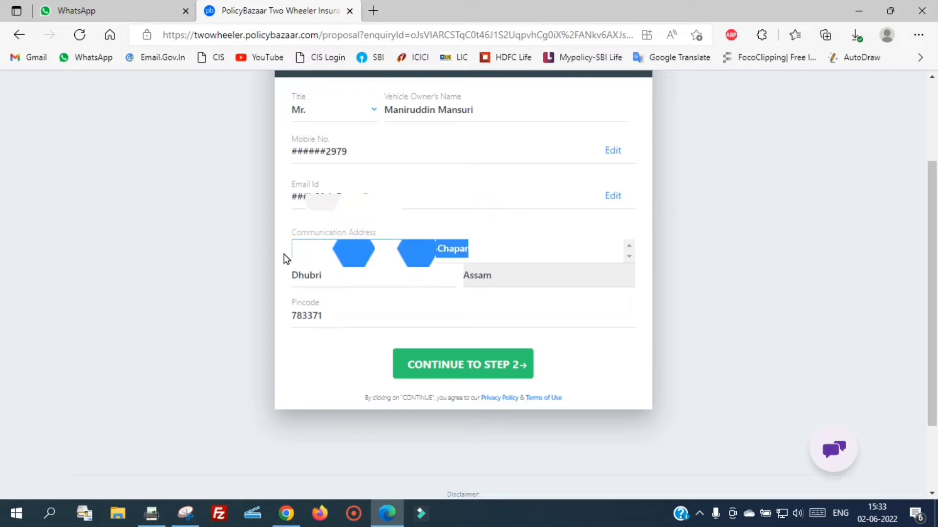
click(356, 292)
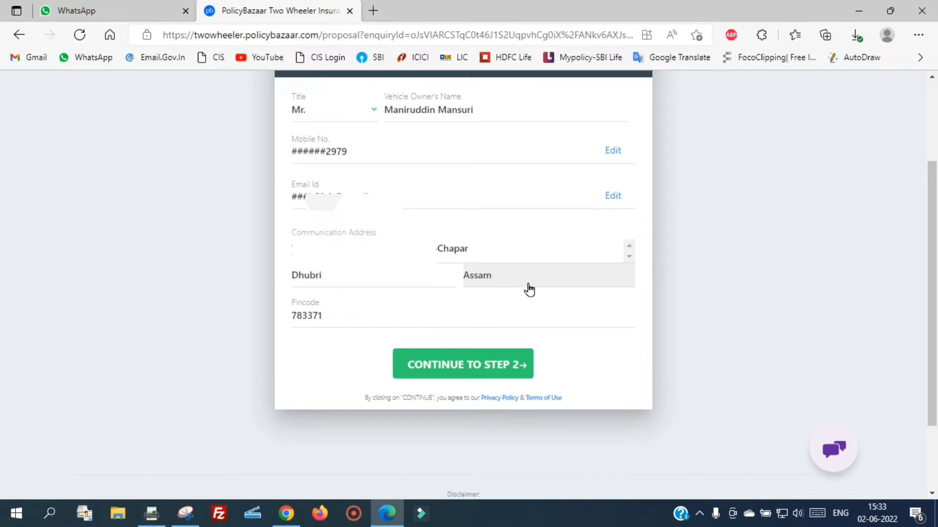
click(342, 321)
click(321, 377)
- On Step 2, replace the nominee name, keeping relationship Wife and age 31, and continue
click(494, 370)
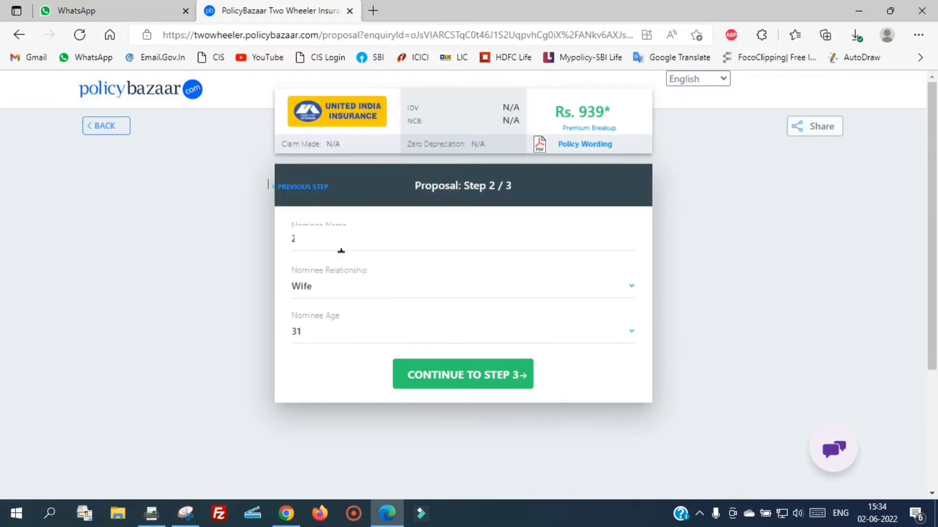
drag(356, 240, 287, 240)
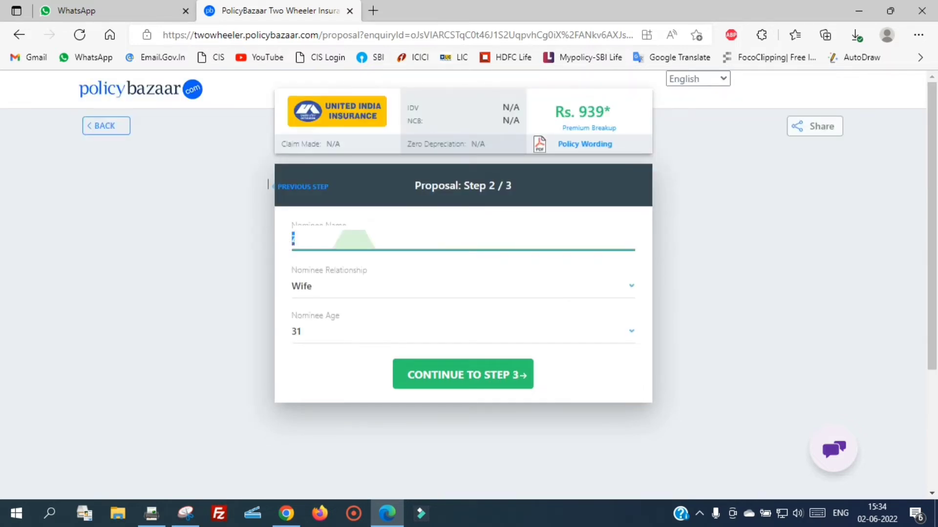
text(Z)
click(487, 383)
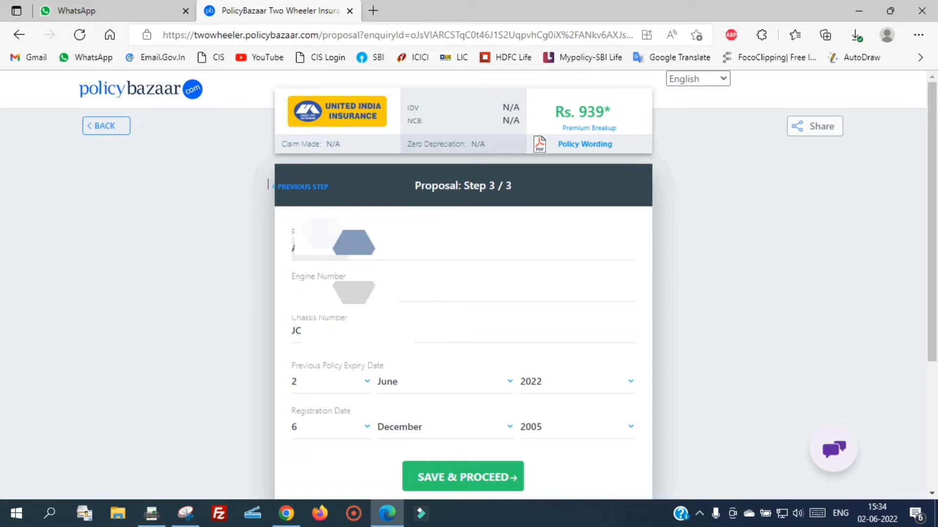
- Verify the engine and chassis numbers, then save the vehicle details
click(402, 284)
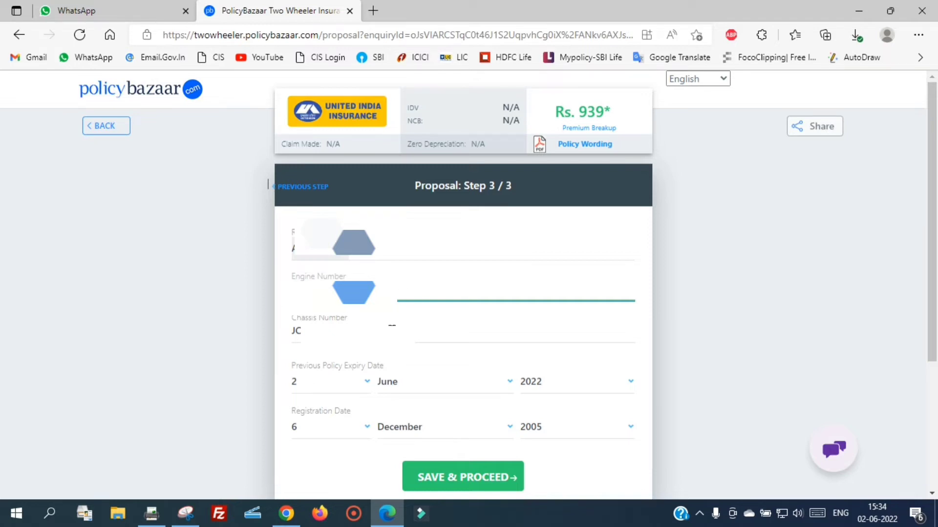
drag(392, 332, 291, 328)
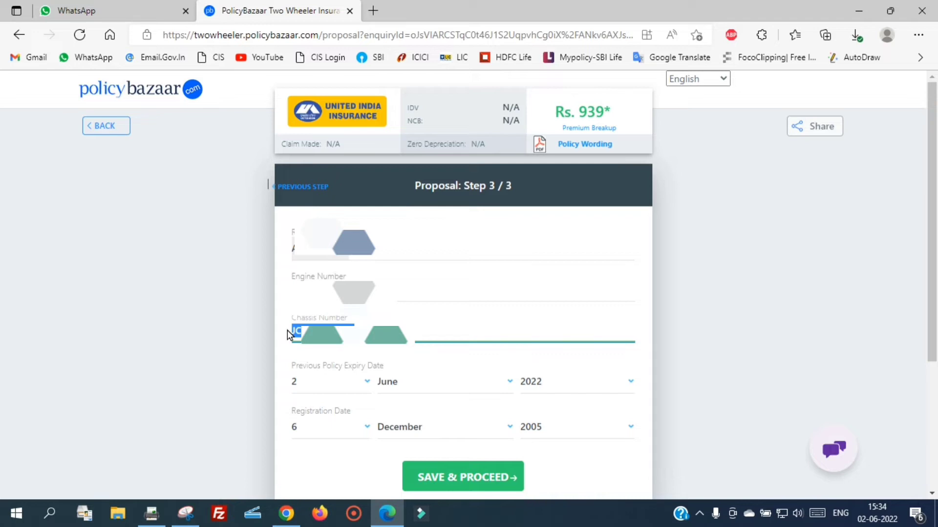
drag(359, 328, 282, 328)
click(400, 323)
click(509, 478)
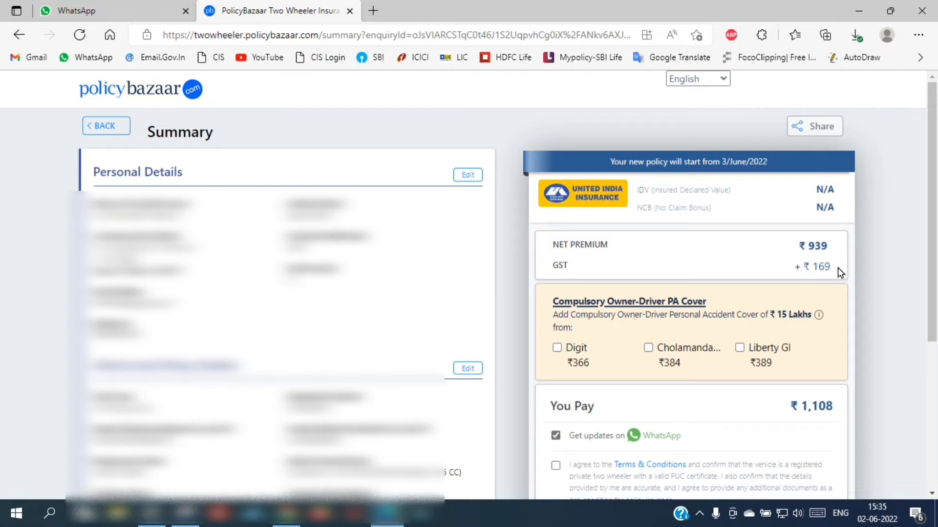
- Review the ₹169 GST and tick the Terms & Conditions and re-registration declarations
drag(812, 265, 803, 267)
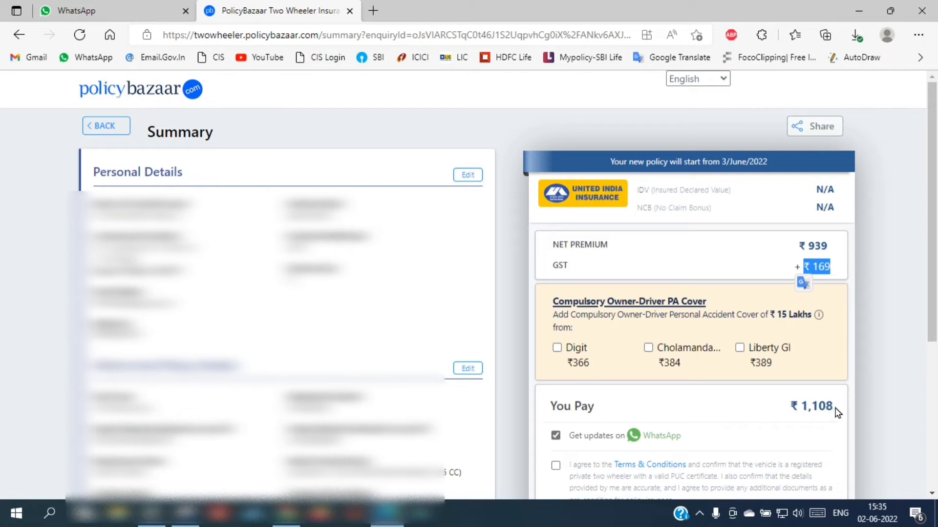
scroll(922, 336, down, 3)
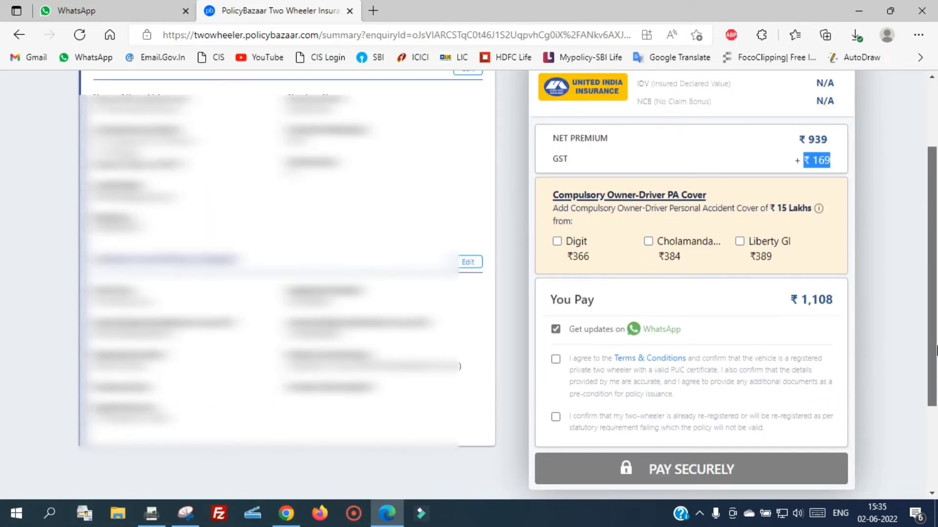
drag(937, 347, 936, 354)
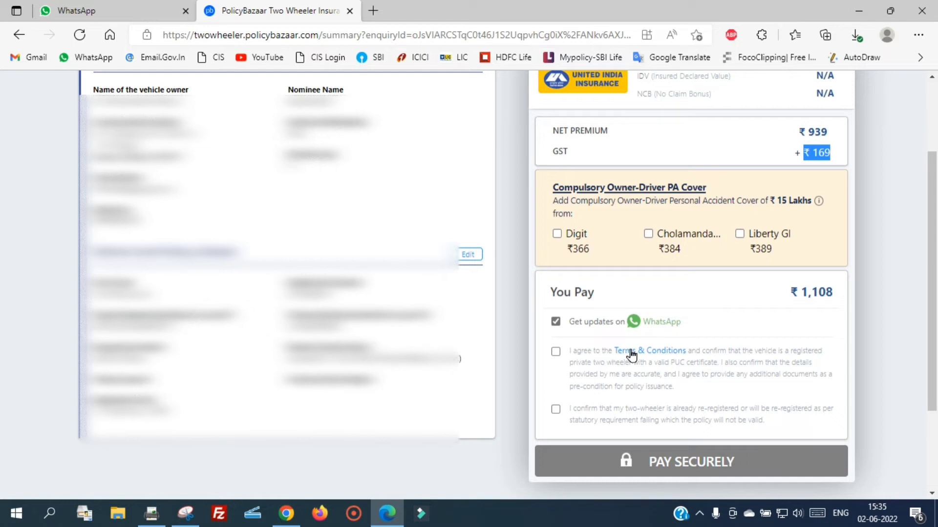
click(555, 352)
click(556, 411)
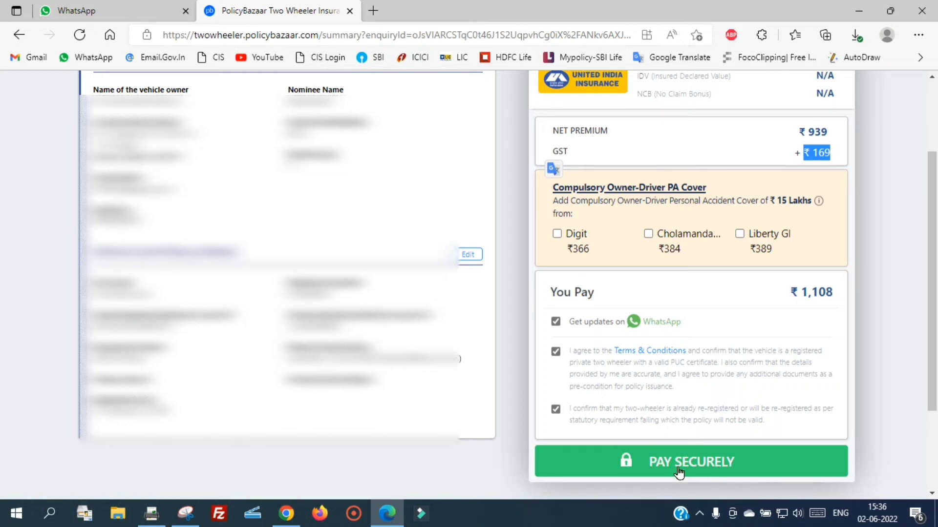
- Go to the secure payment page and bring up saved cards for the Card Number field
click(703, 463)
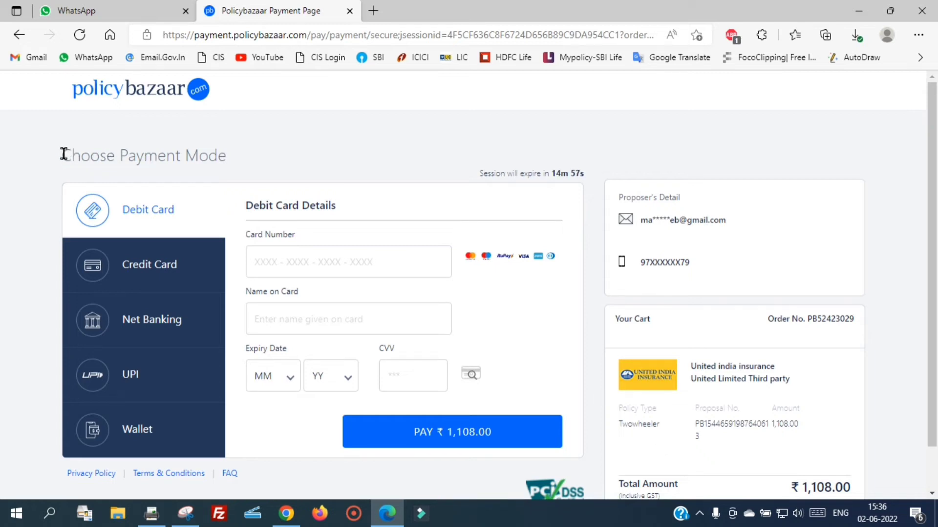
drag(62, 156, 230, 156)
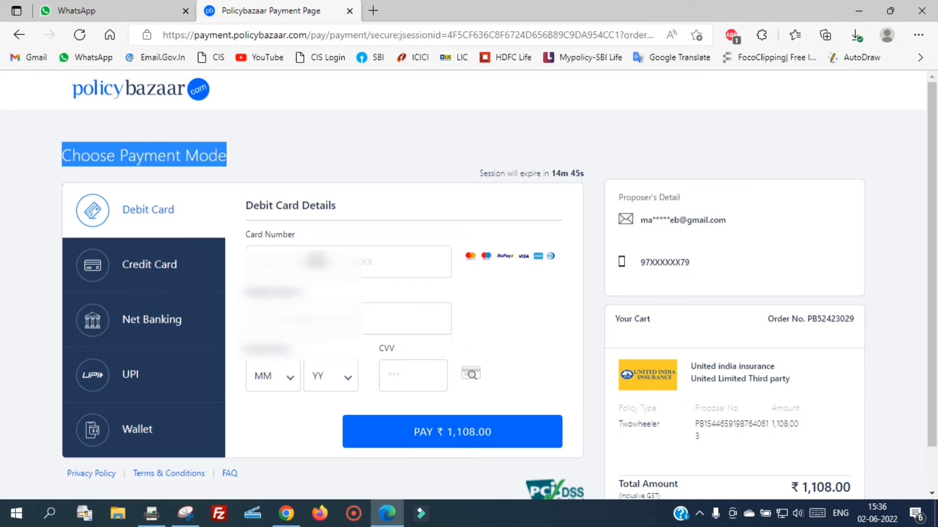
click(283, 259)
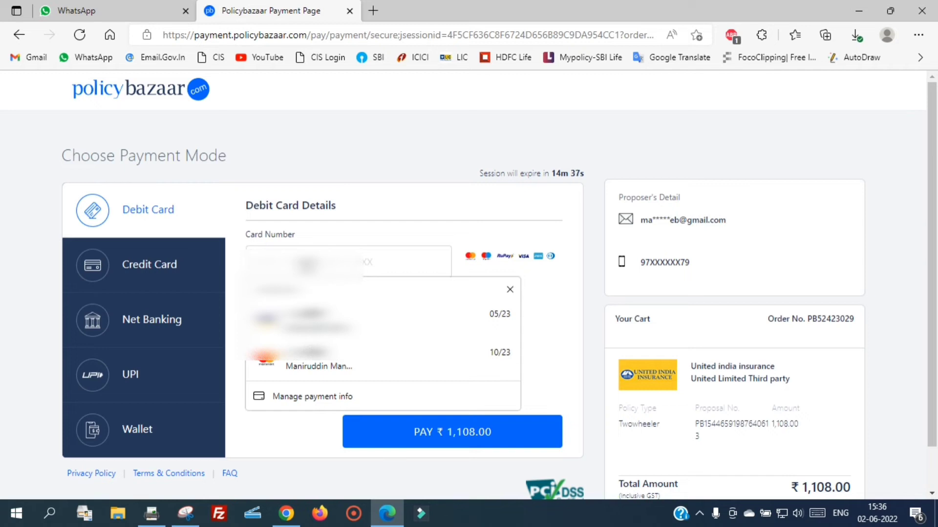
- Autofill the saved debit card, decline the nickname prompt, and enter the cardholder's name
click(337, 369)
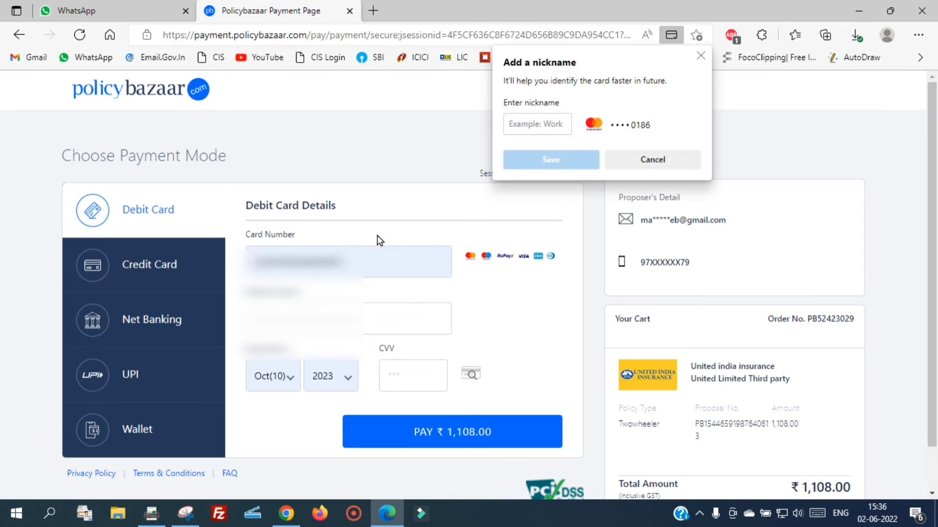
click(683, 163)
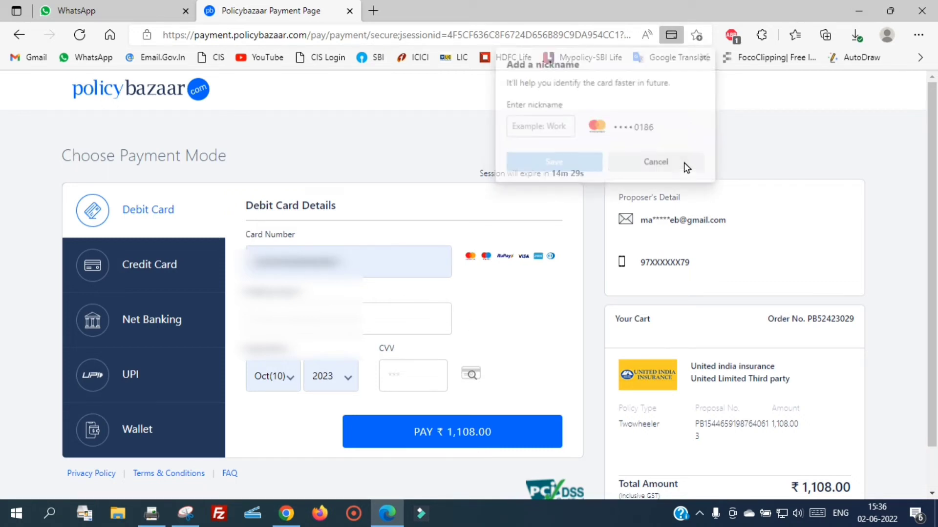
click(292, 327)
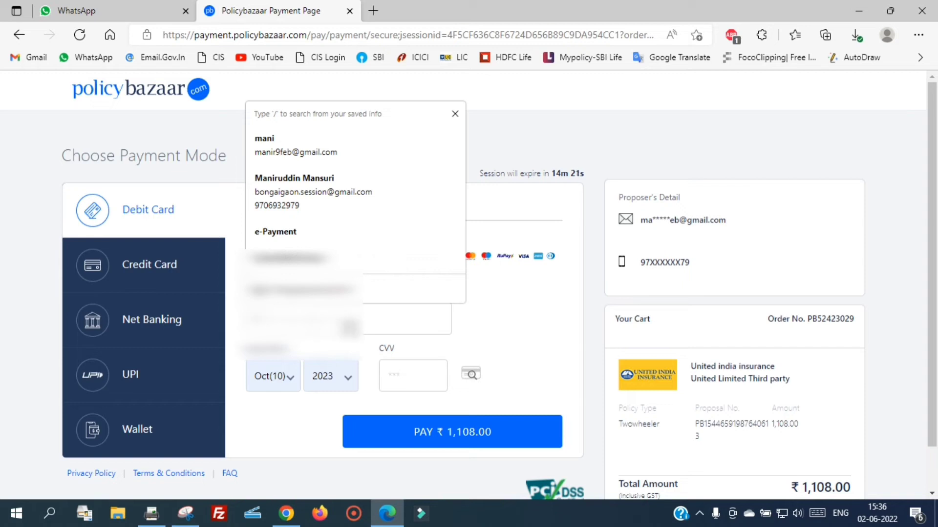
text(ma)
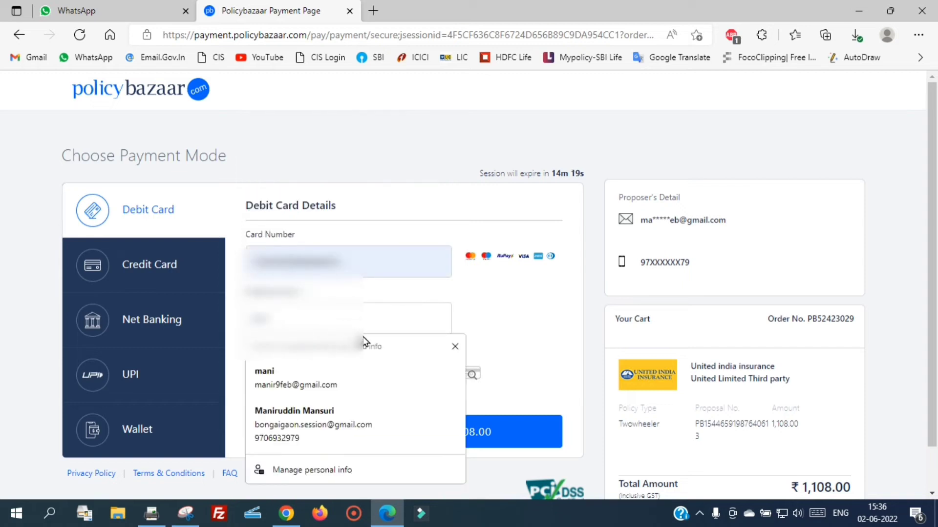
text(ni)
key(BackSpace)
key(BackSpace)
click(454, 346)
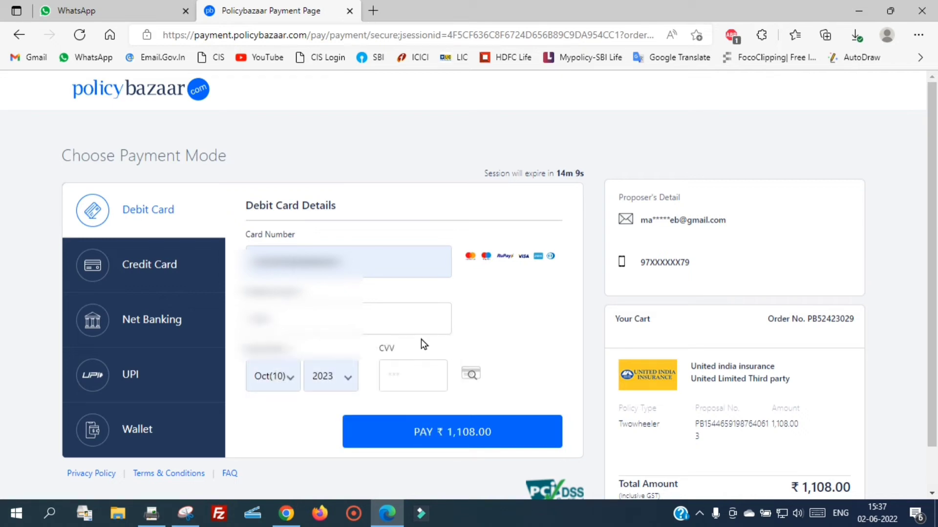
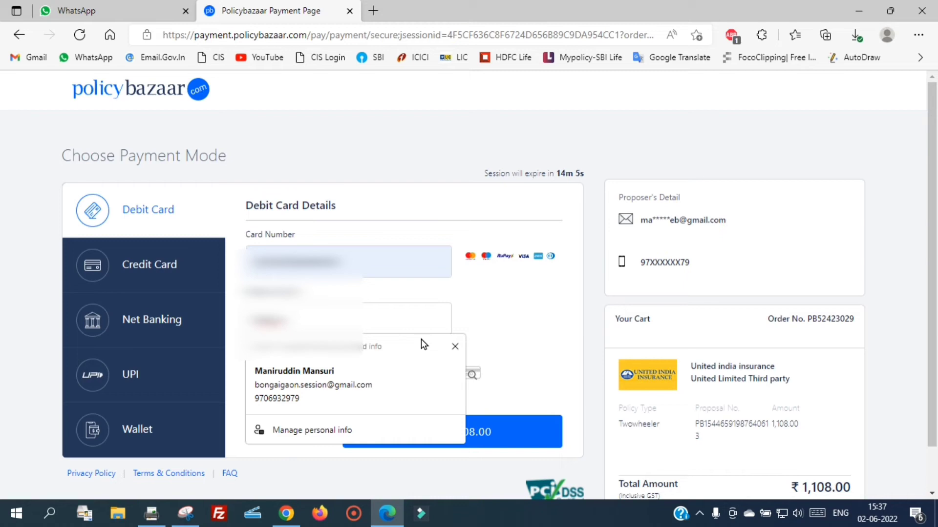
click(453, 347)
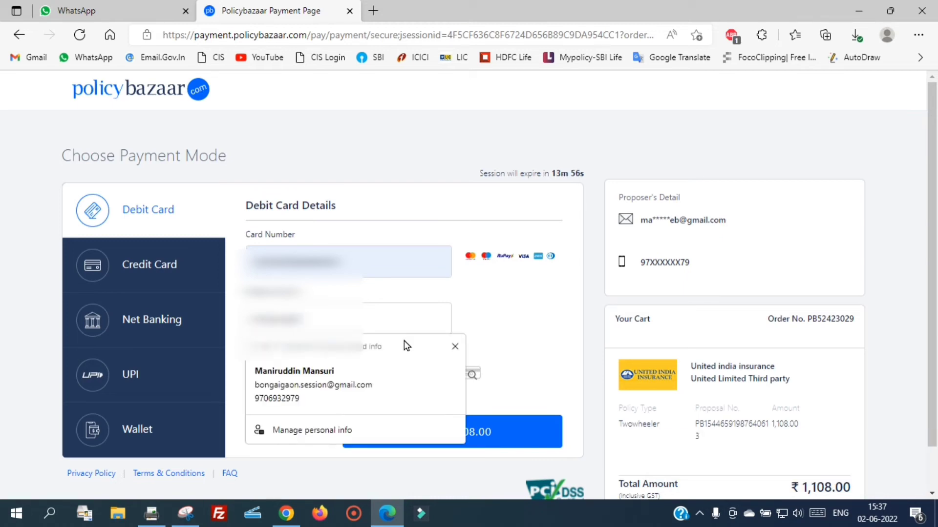
click(455, 346)
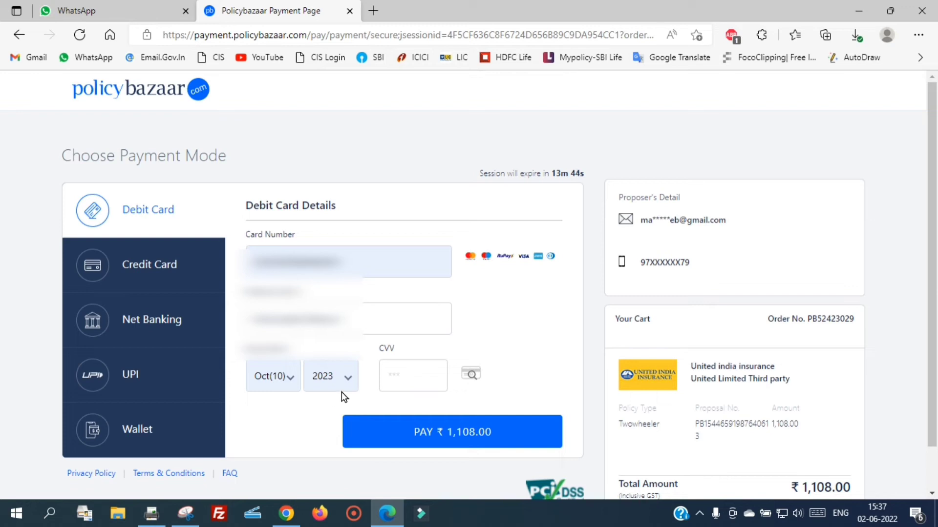
- Enter the card's CVV, pay ₹1,108.00, and confirm leaving the site
click(420, 372)
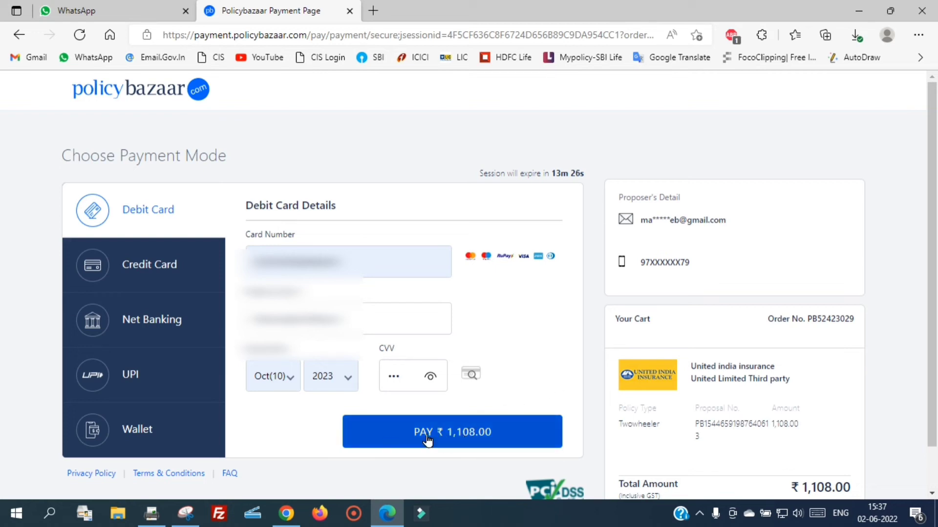
click(468, 433)
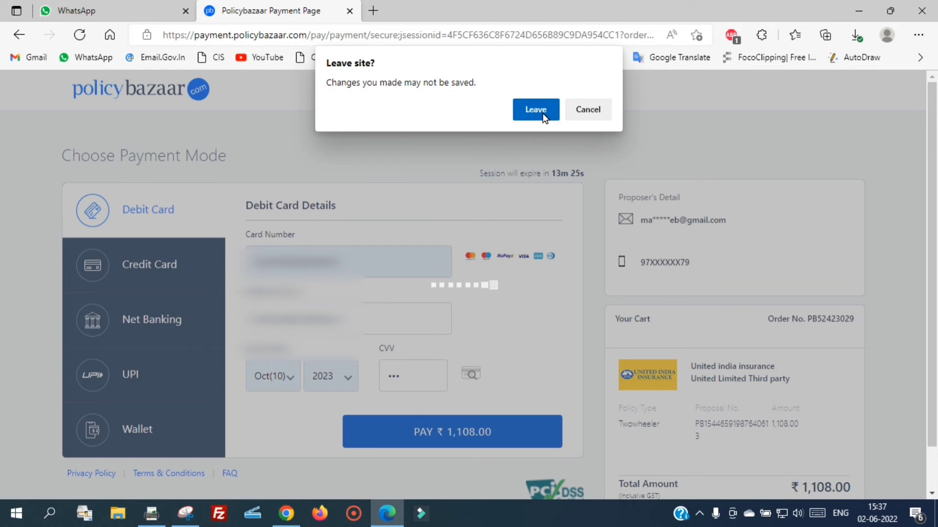
click(536, 110)
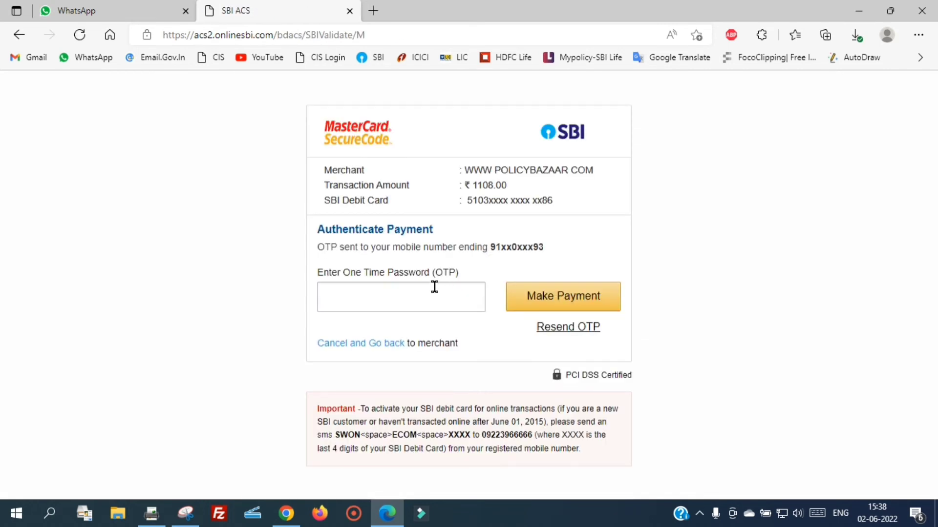
- Enter the SMS one-time password in SBI ACS and complete the ₹1108.00 payment
click(432, 304)
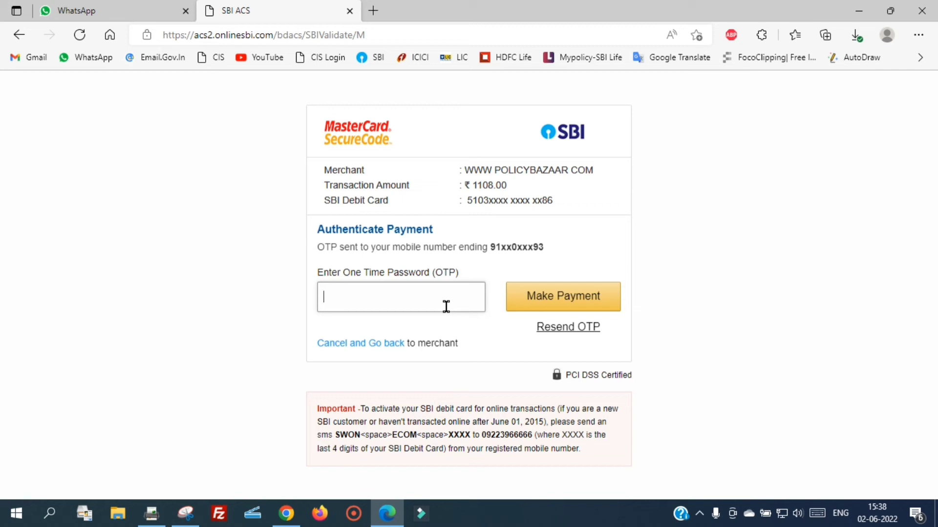
click(446, 305)
click(564, 296)
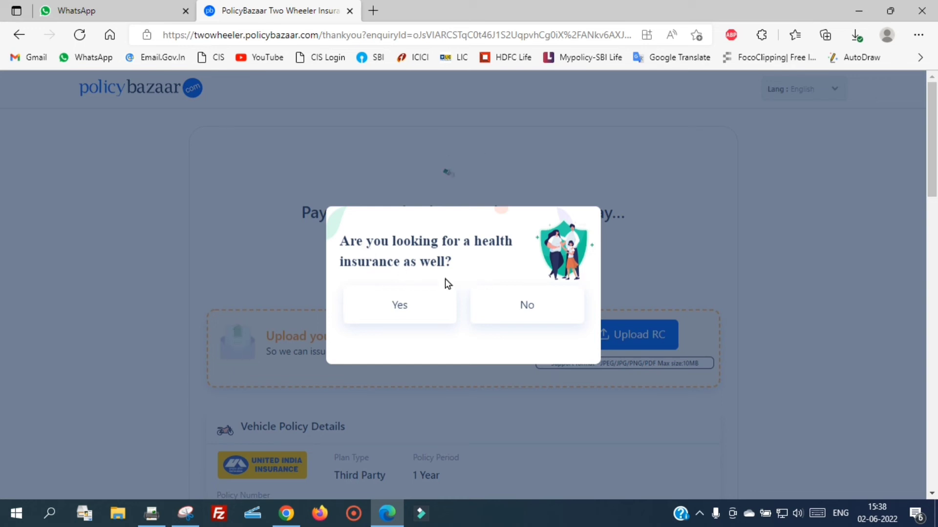
- Decline the health insurance offer and start uploading the vehicle's RC file
click(521, 307)
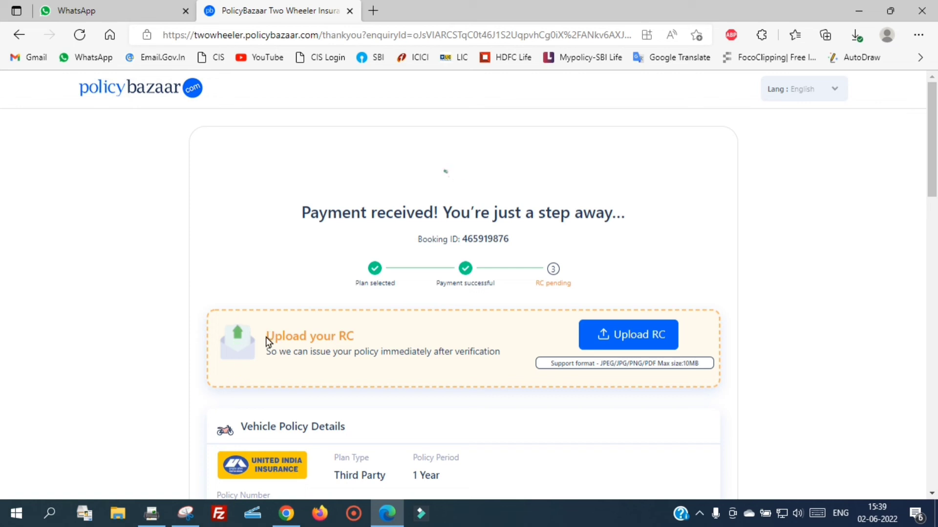
drag(268, 336, 356, 339)
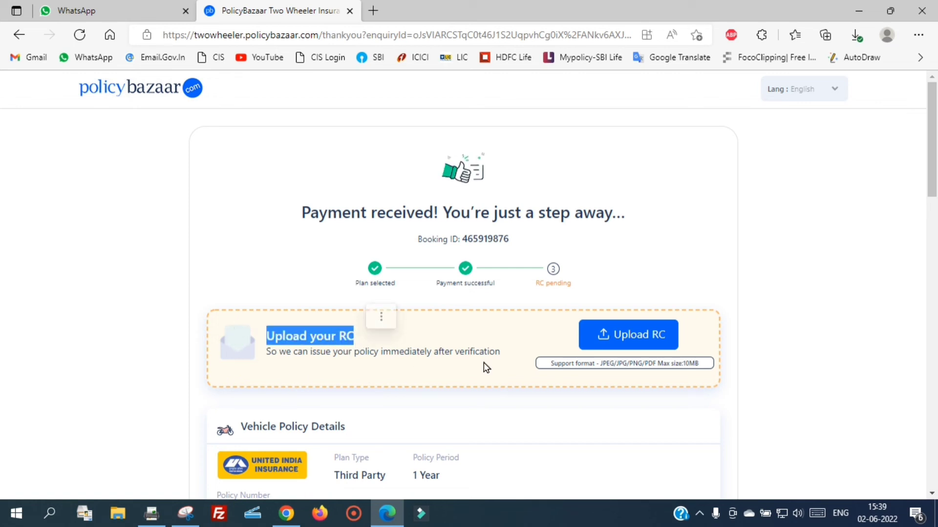
click(637, 334)
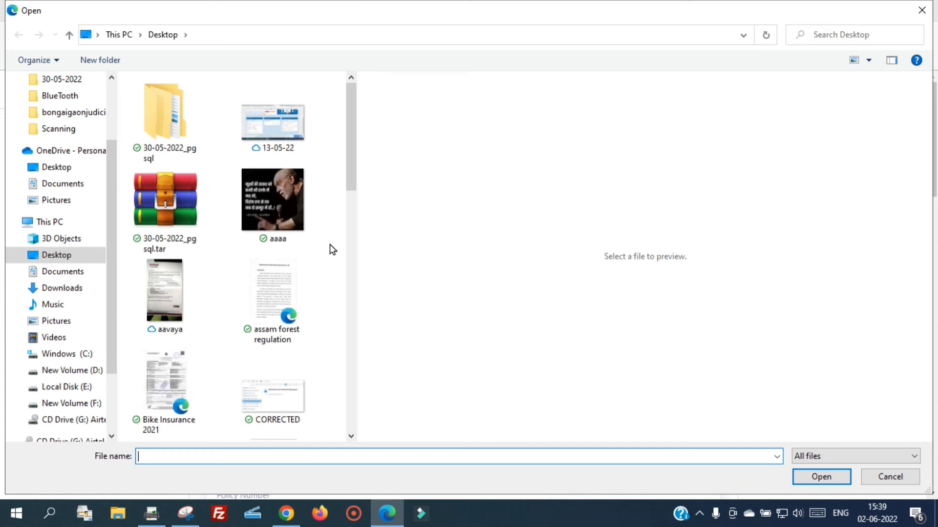
- Upload RC.jpg from the Desktop folder
scroll(330, 244, down, 5)
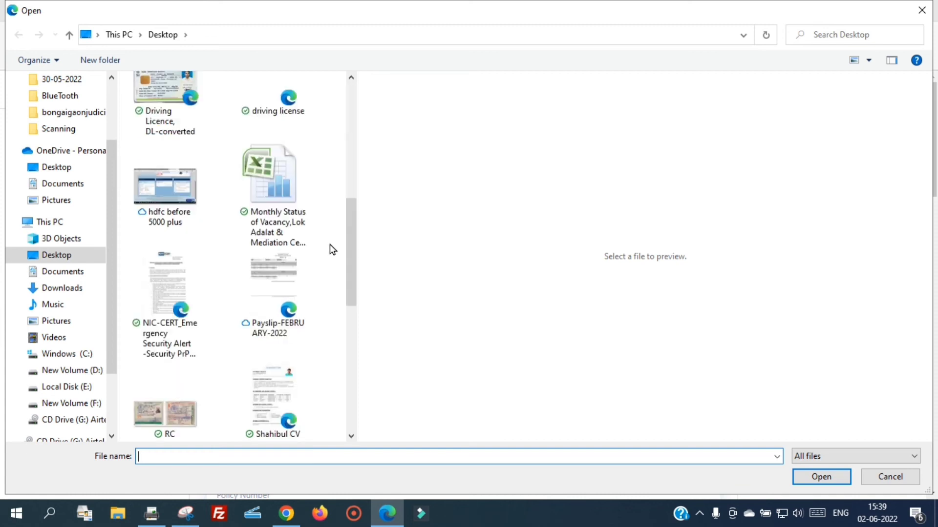
double_click(156, 413)
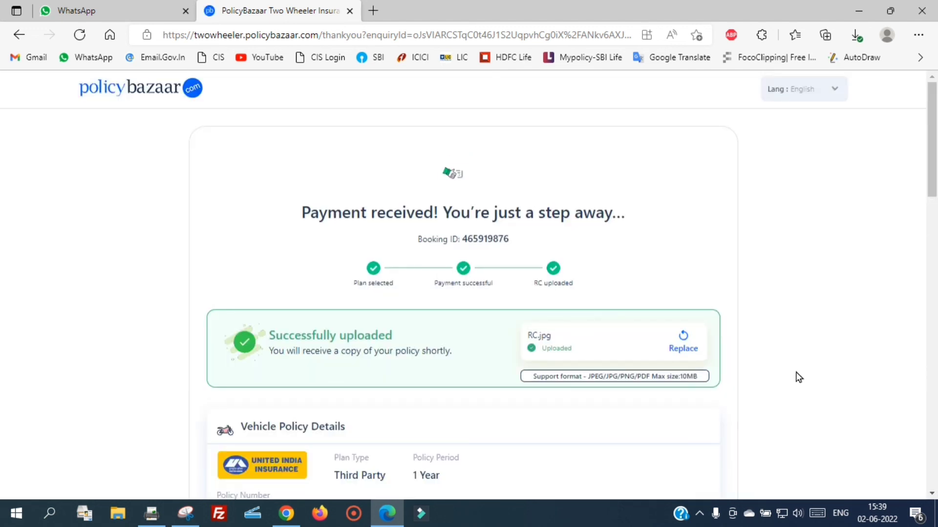
scroll(761, 361, down, 1)
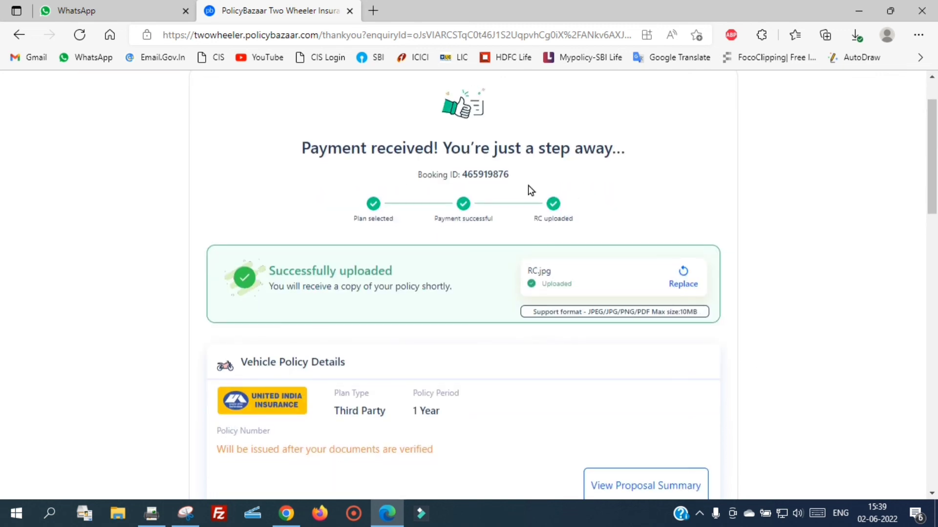
scroll(708, 198, down, 2)
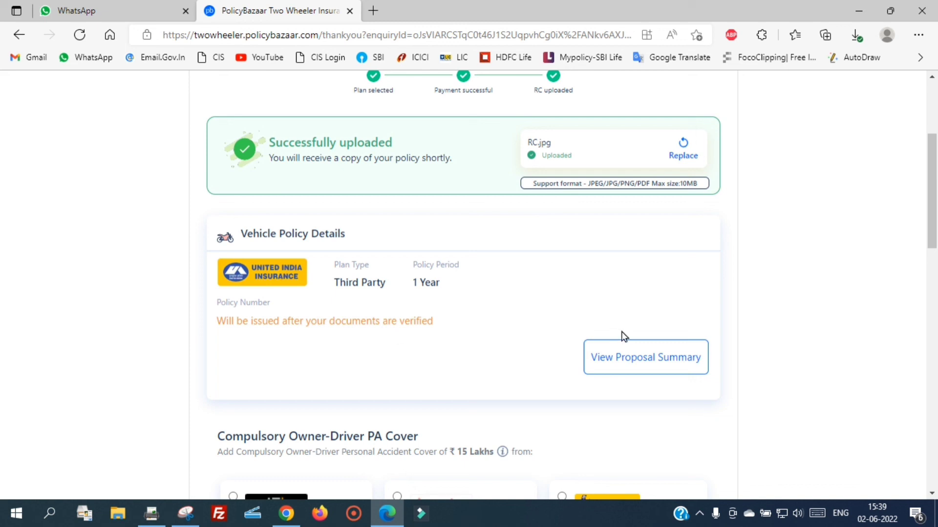
scroll(810, 323, down, 3)
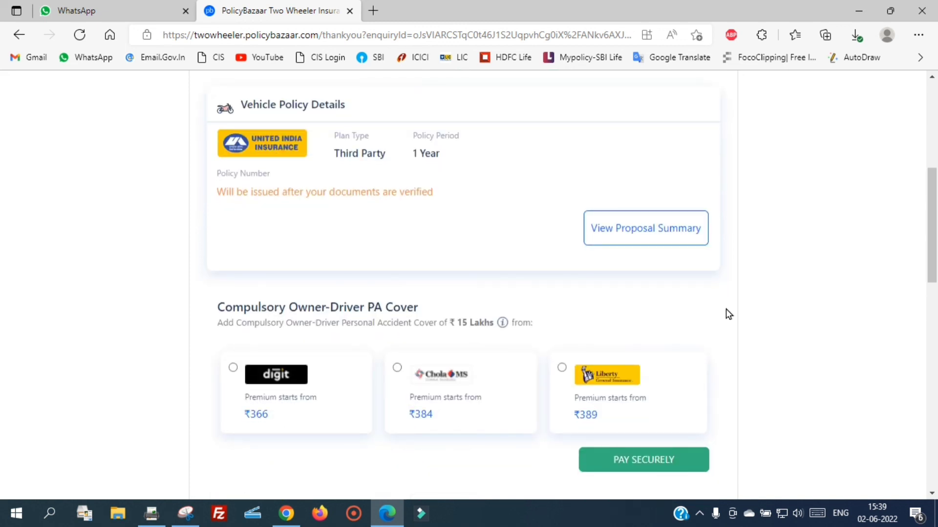
click(641, 230)
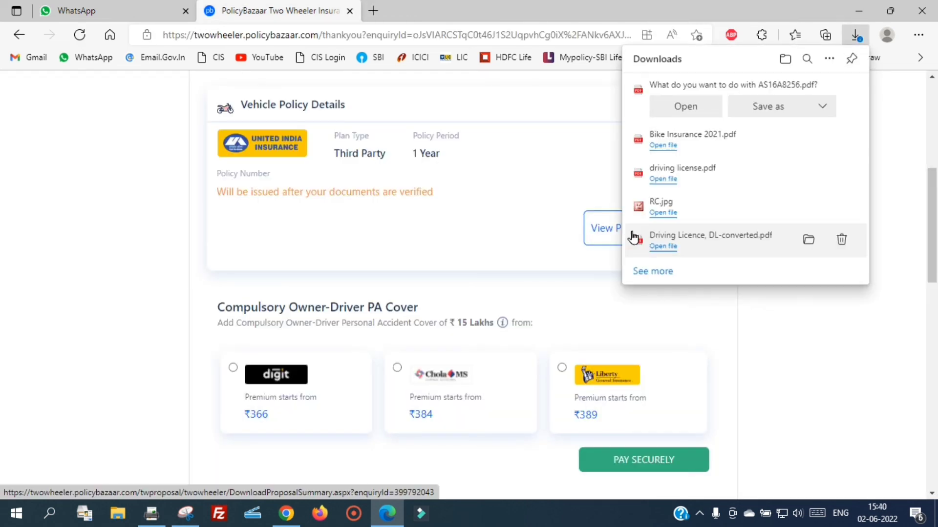
click(696, 110)
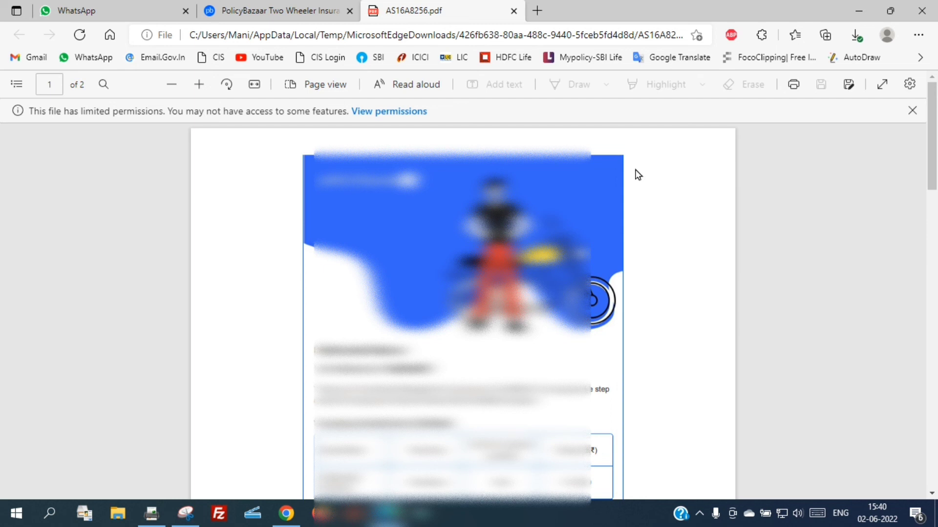
scroll(642, 176, down, 15)
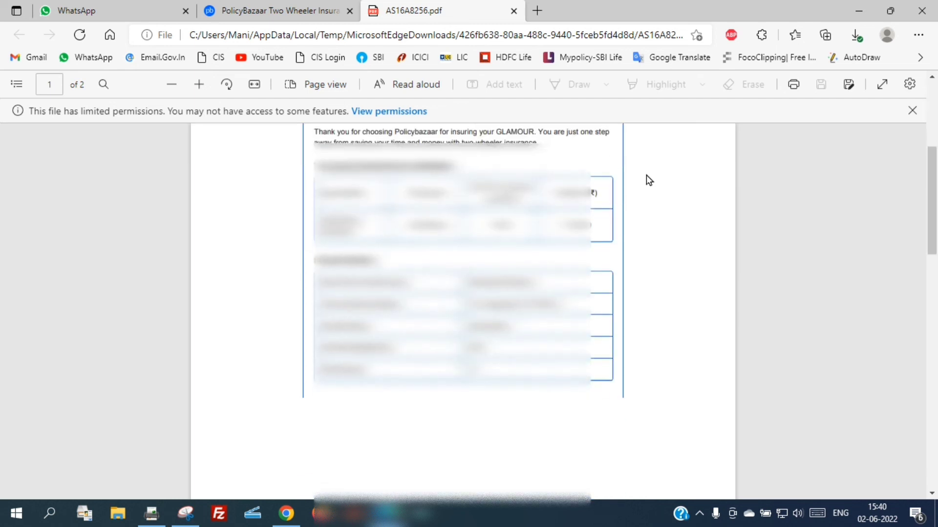
click(513, 11)
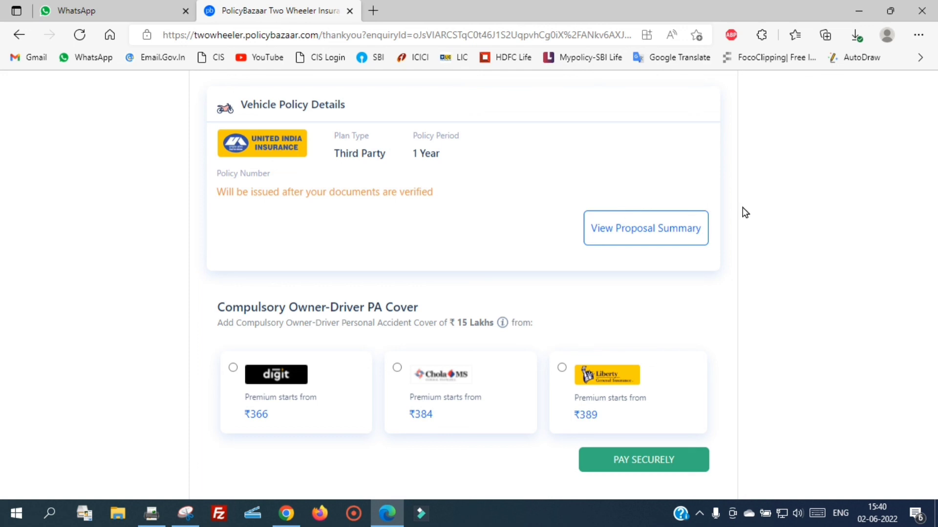